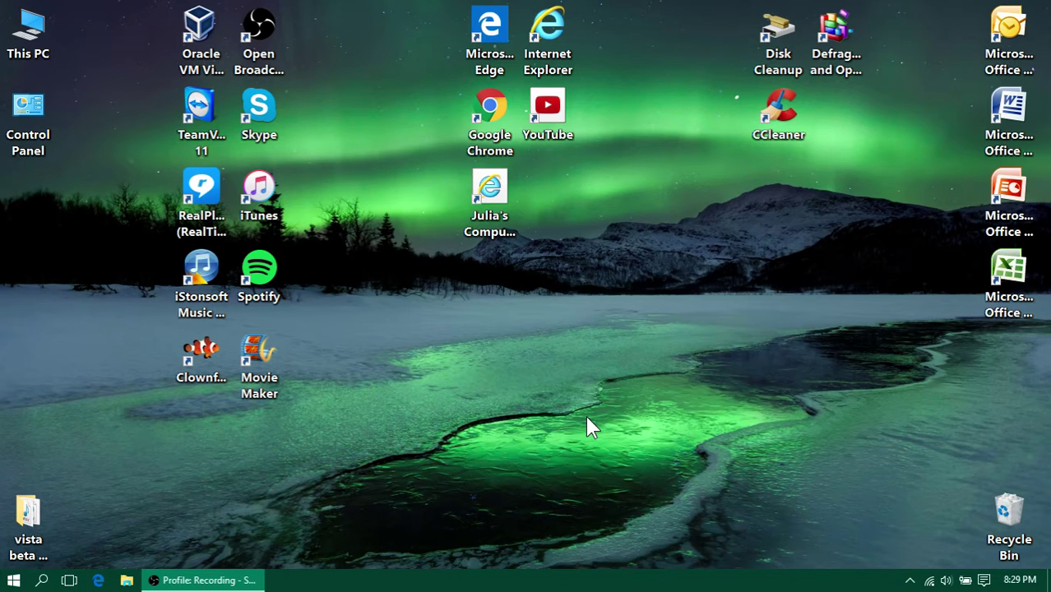
Open the Settings app and Calculator from Start, then close both
click(14, 580)
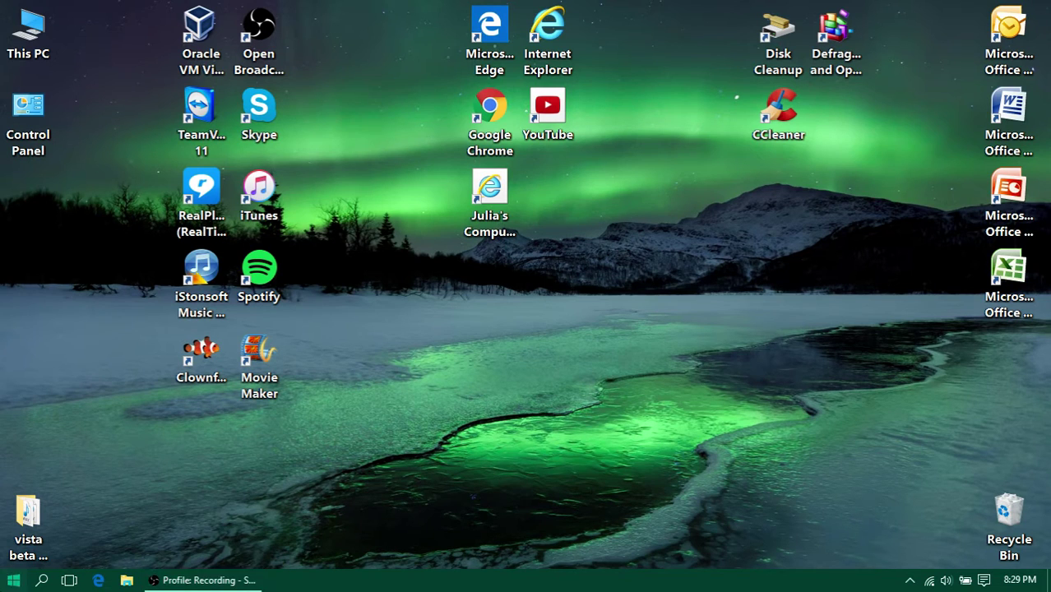
click(58, 508)
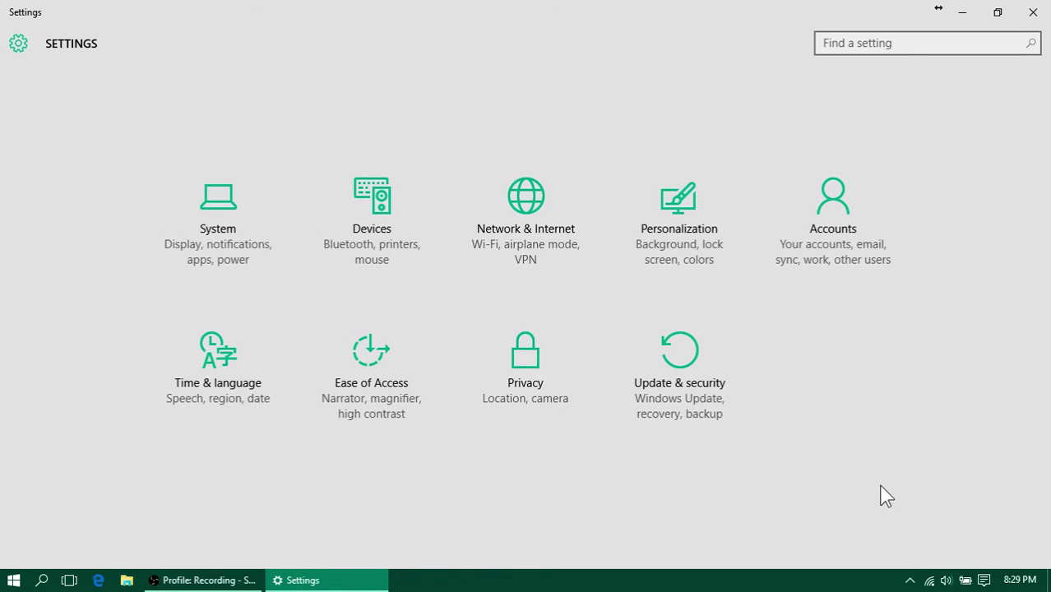
key(super)
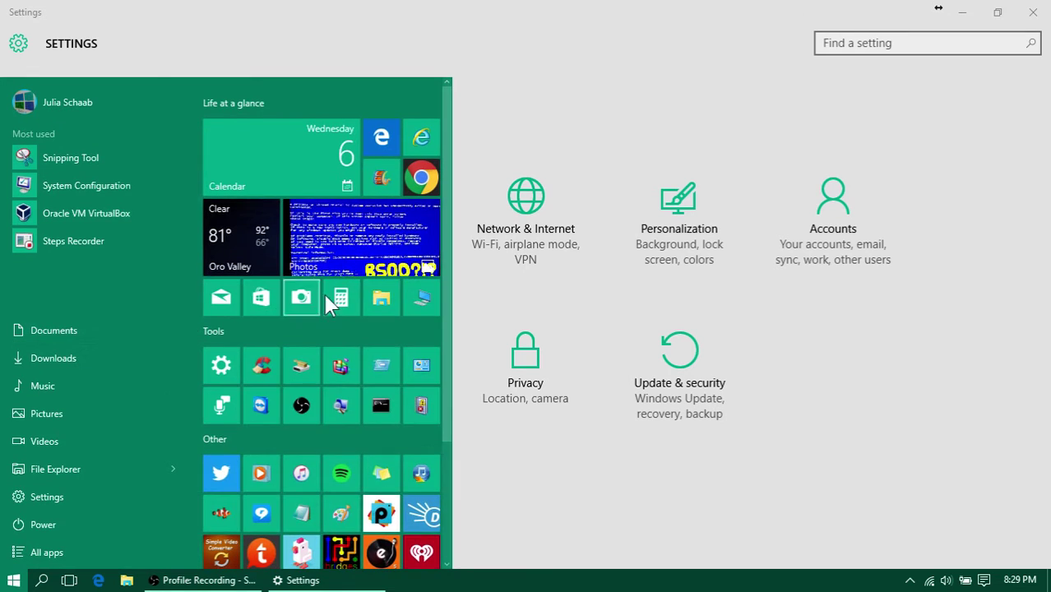
click(341, 296)
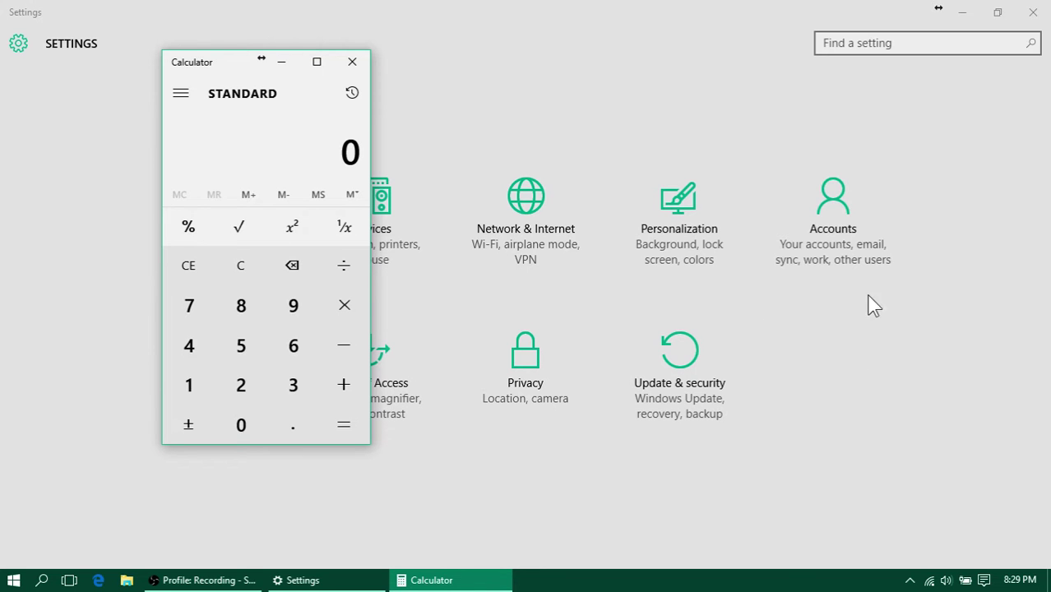
click(356, 65)
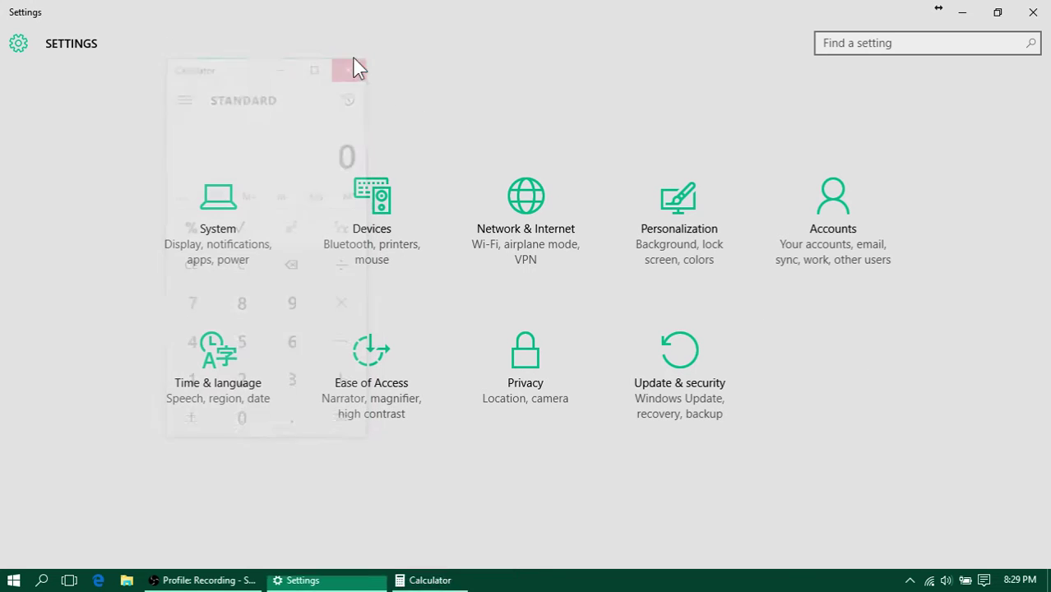
click(1033, 12)
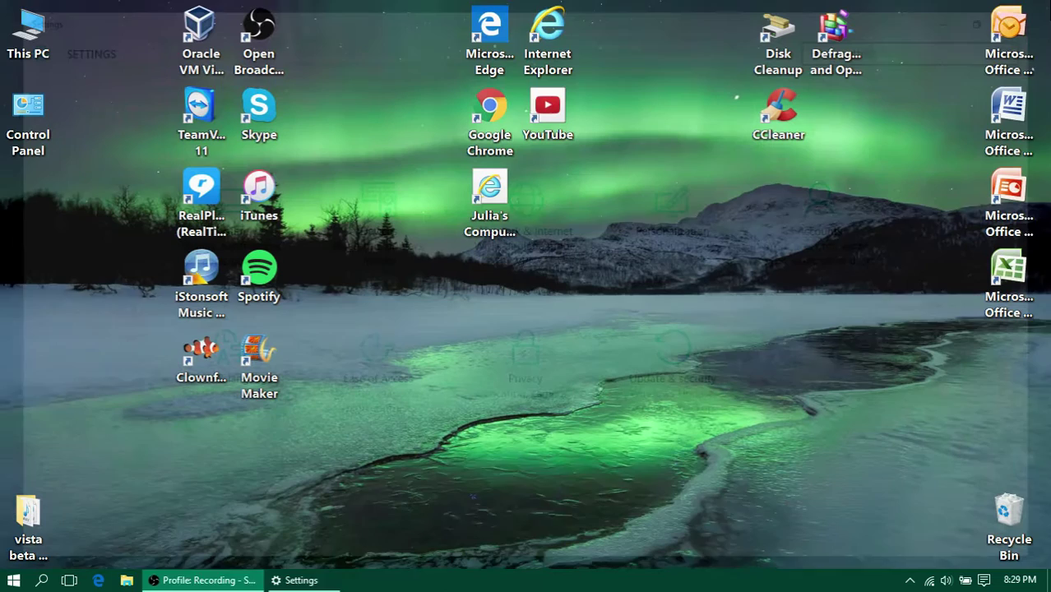
Launch regedit from the Run box and collapse HKEY_LOCAL_MACHINE so only the Computer root's hives show
right_click(13, 580)
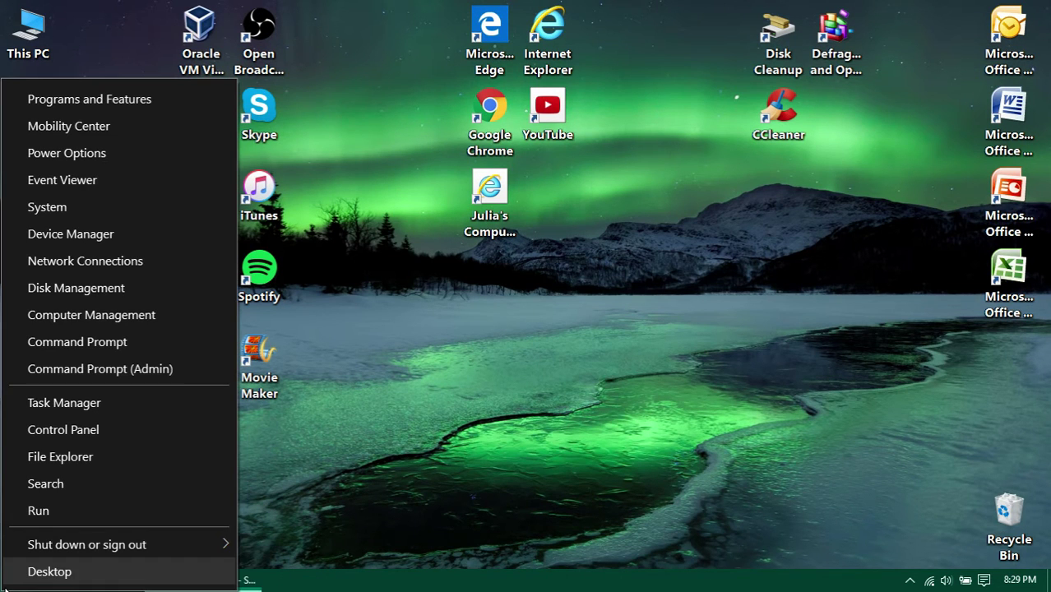
click(64, 511)
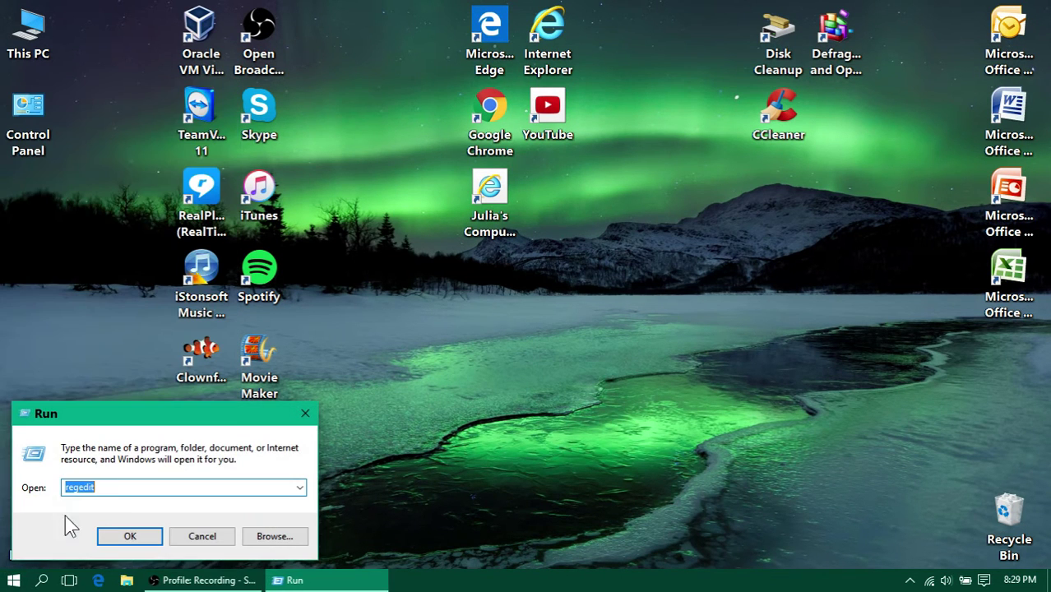
click(111, 489)
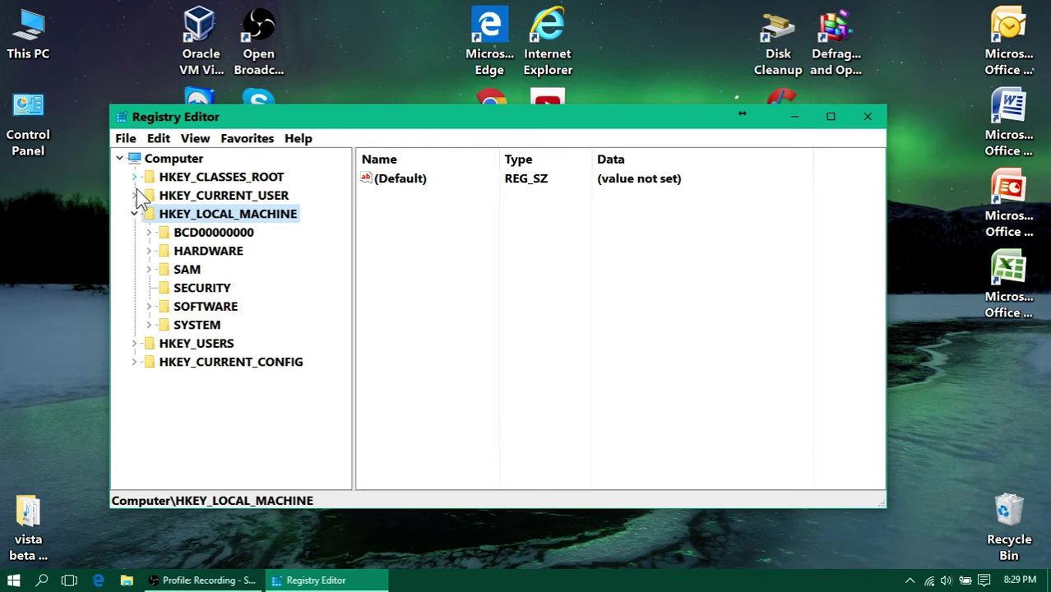
click(134, 214)
click(135, 158)
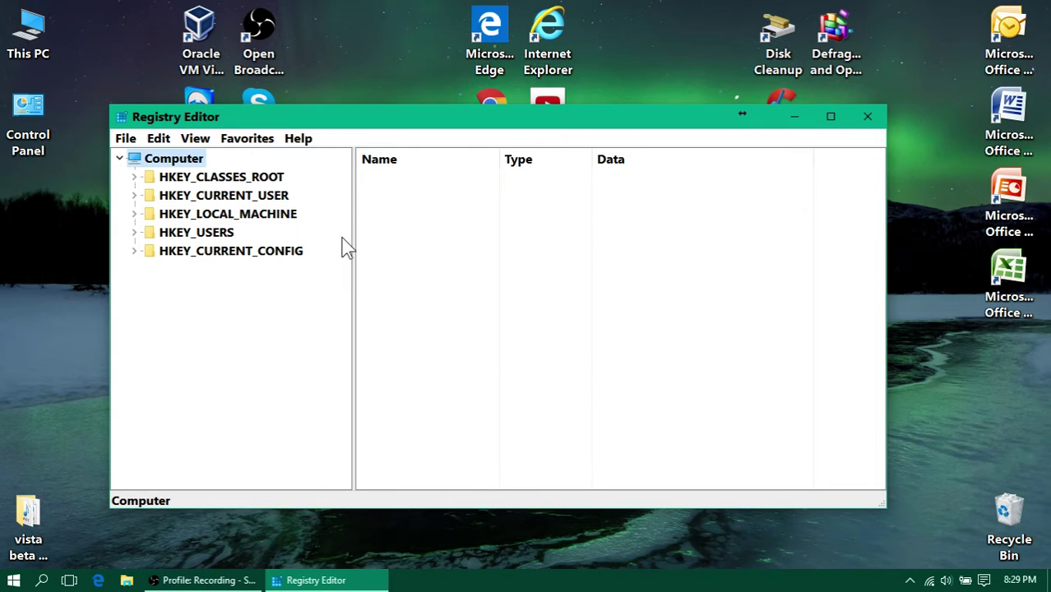
click(125, 140)
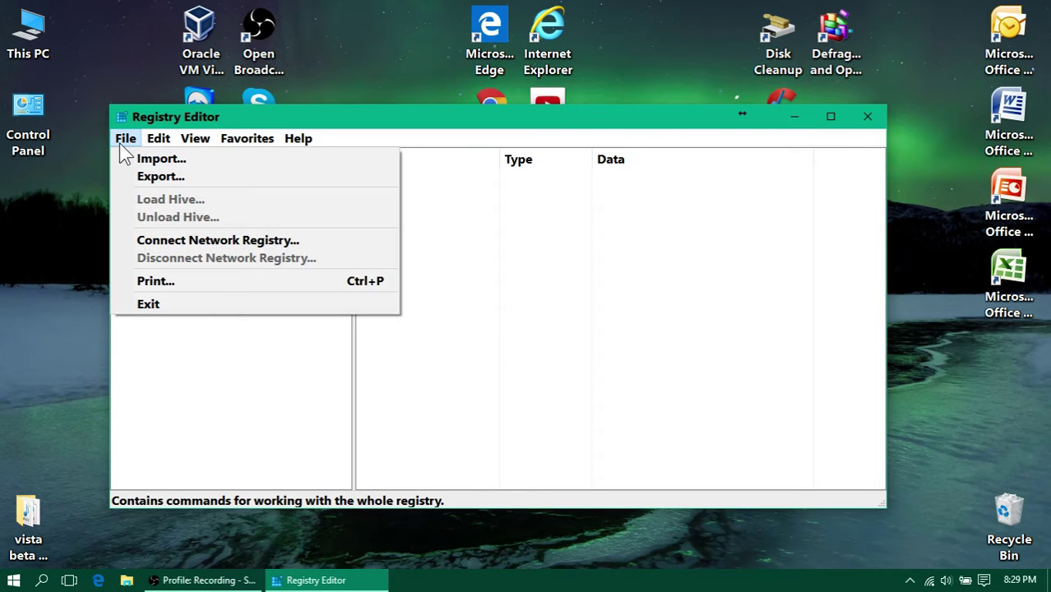
click(125, 138)
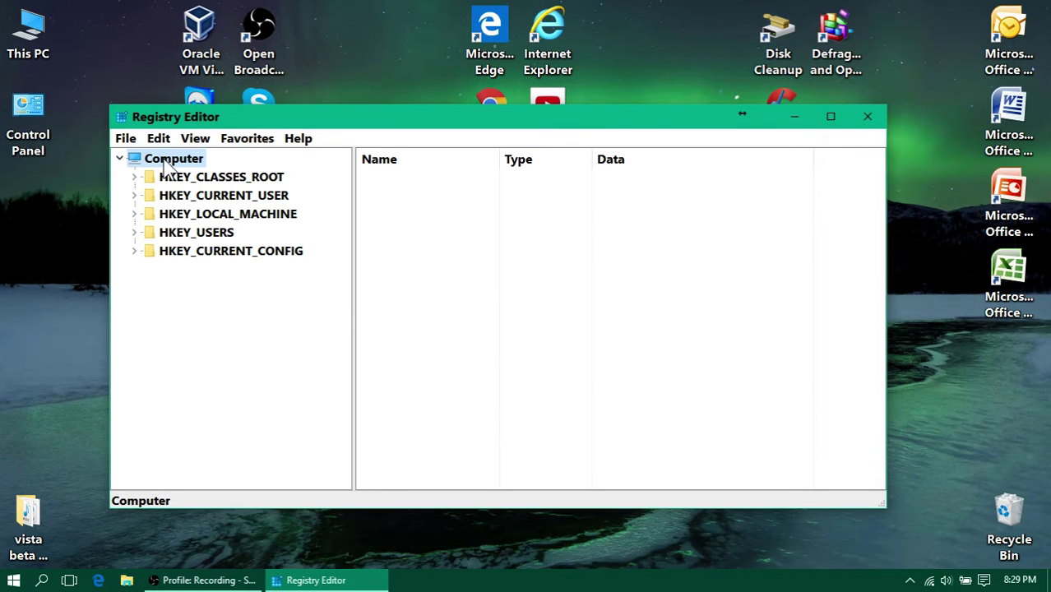
click(126, 139)
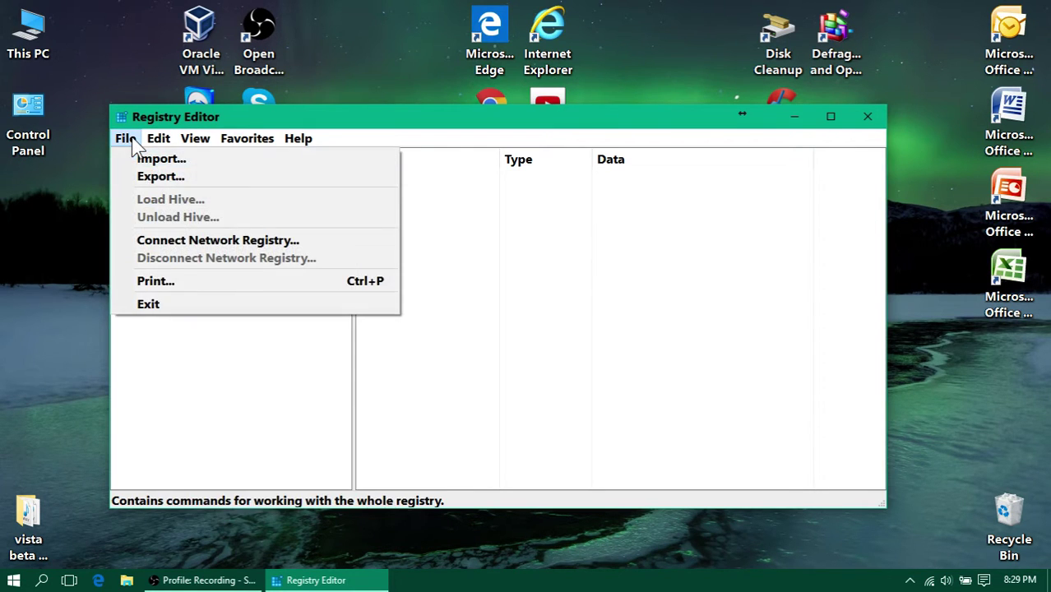
click(126, 139)
click(126, 139)
click(144, 176)
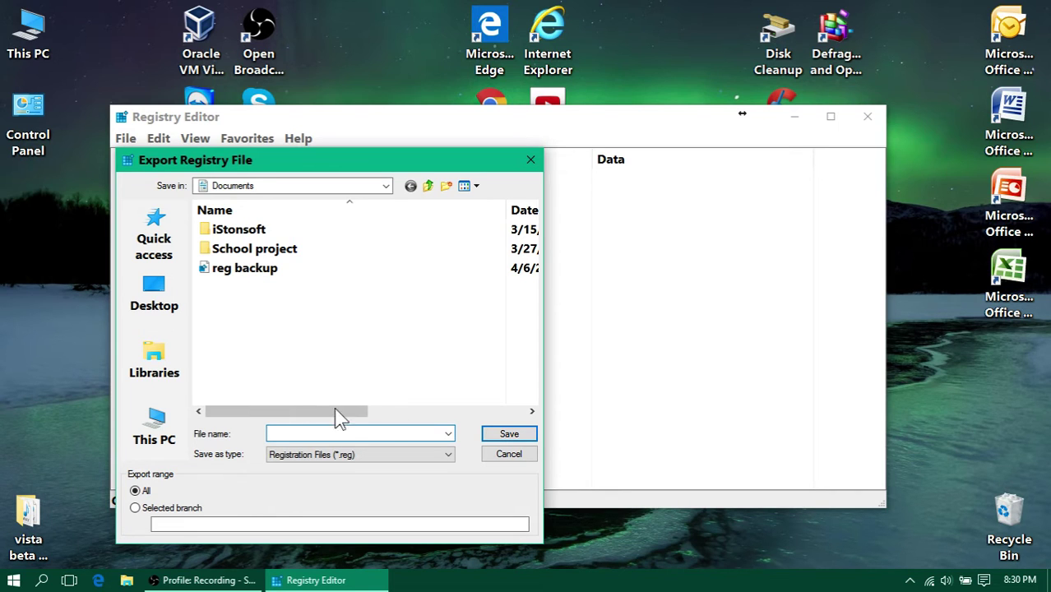
click(533, 160)
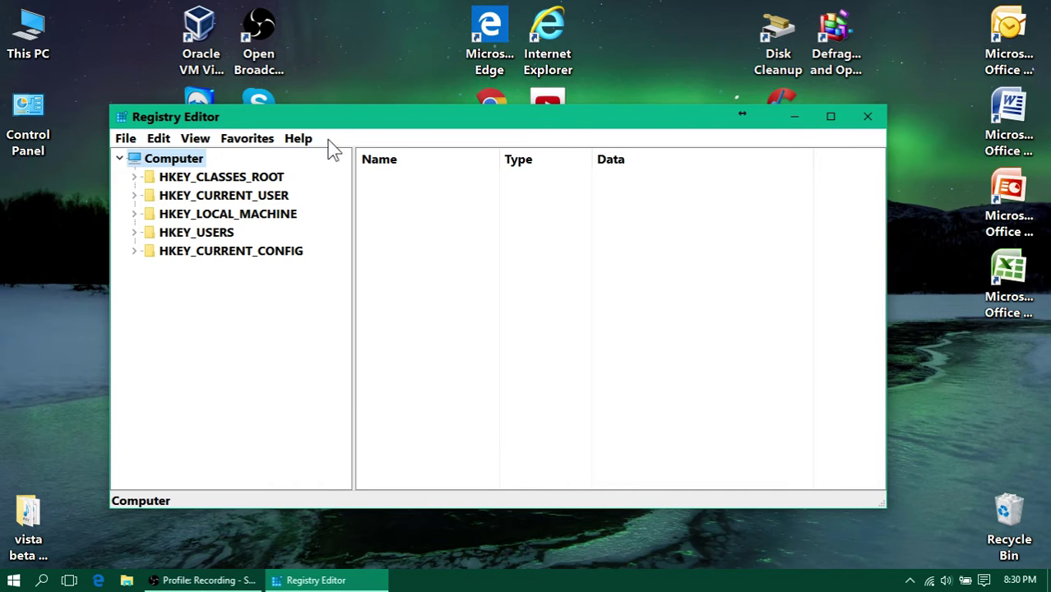
right_click(25, 43)
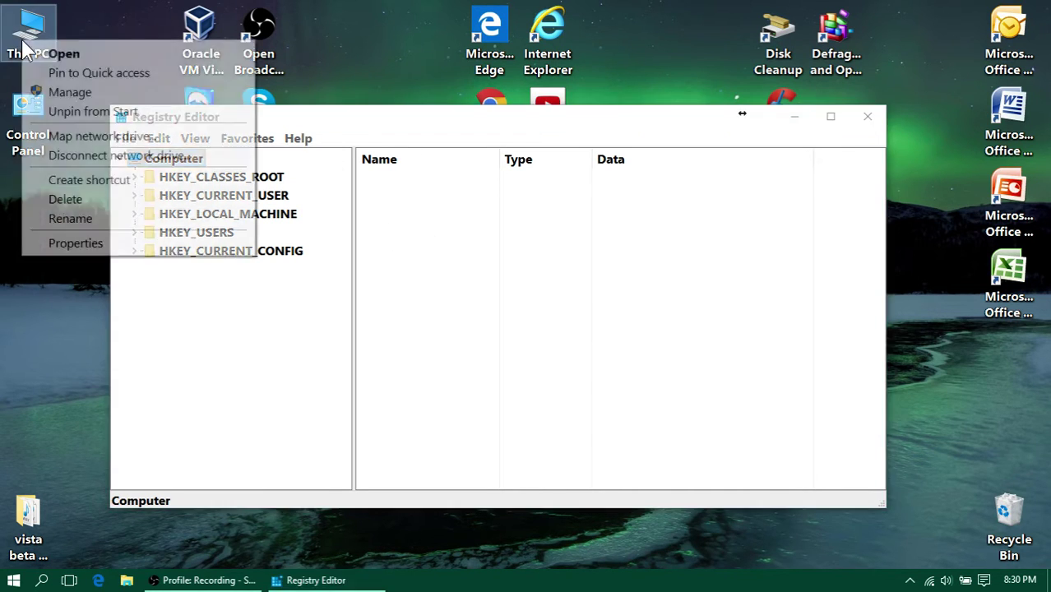
click(71, 242)
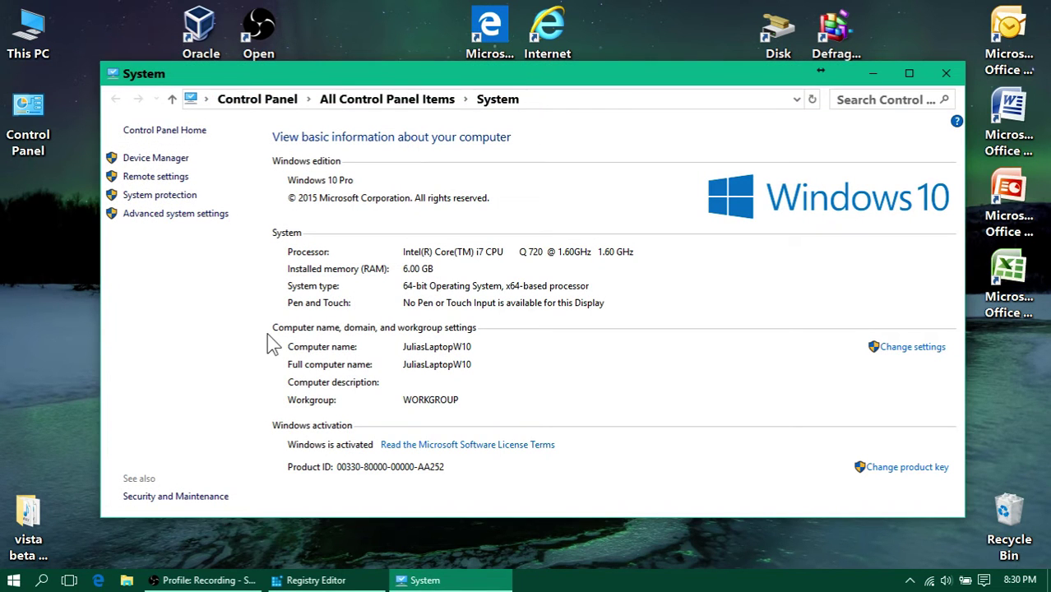
click(158, 202)
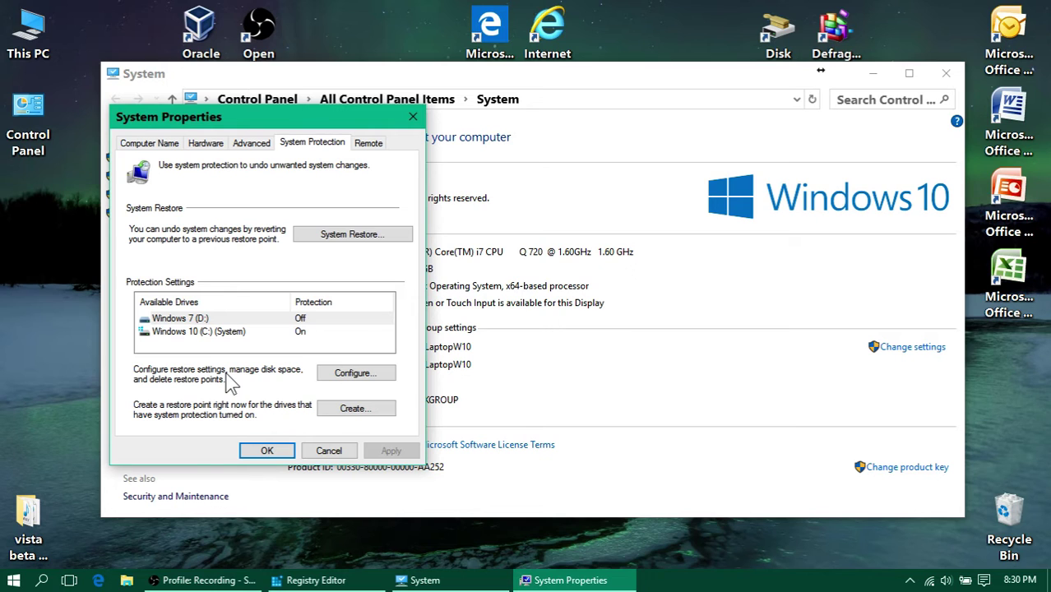
click(265, 451)
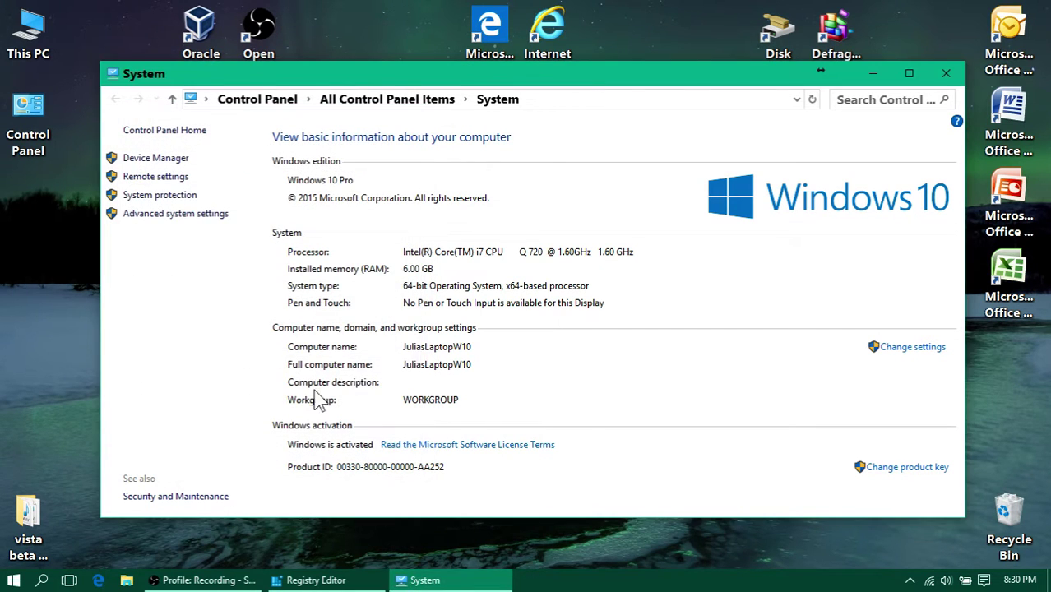
click(946, 73)
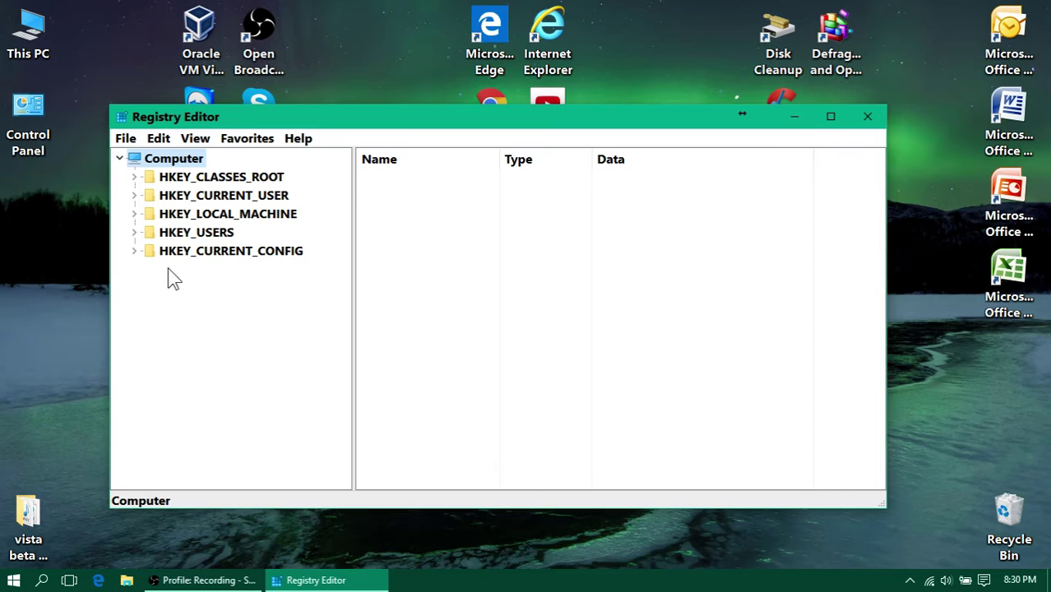
Expand HKEY_LOCAL_MACHINE\SOFTWARE\Microsoft\Windows\CurrentVersion and open its Themes key
click(135, 215)
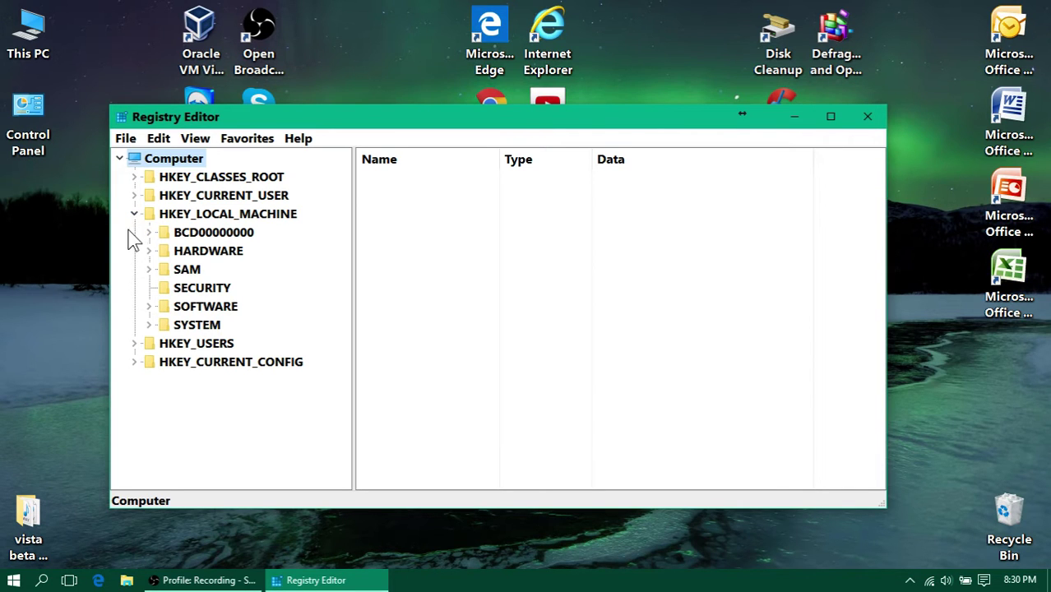
click(150, 309)
scroll(173, 305, down, 3)
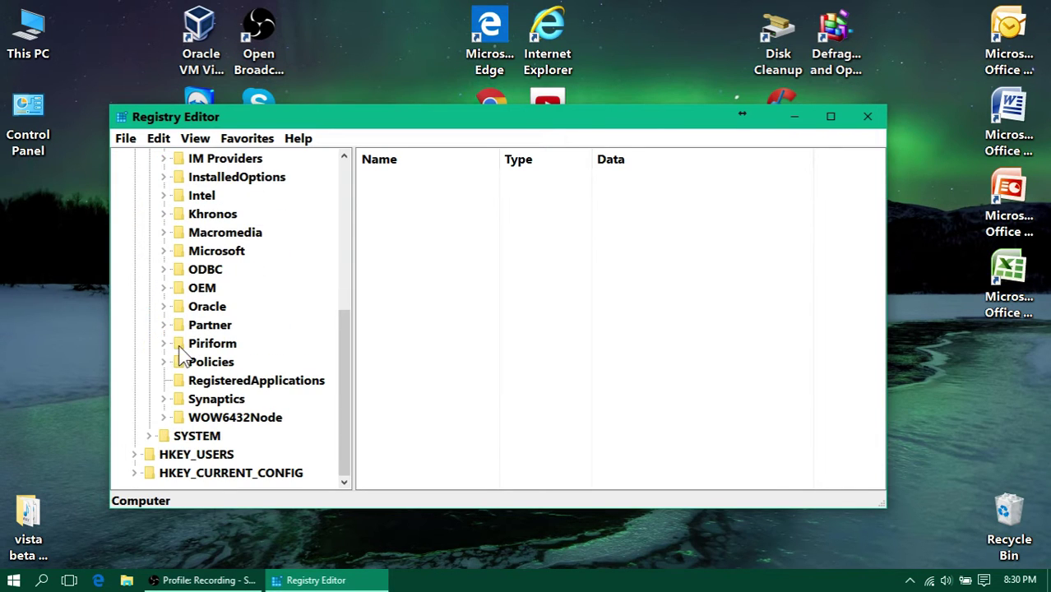
click(164, 251)
scroll(183, 320, down, 20)
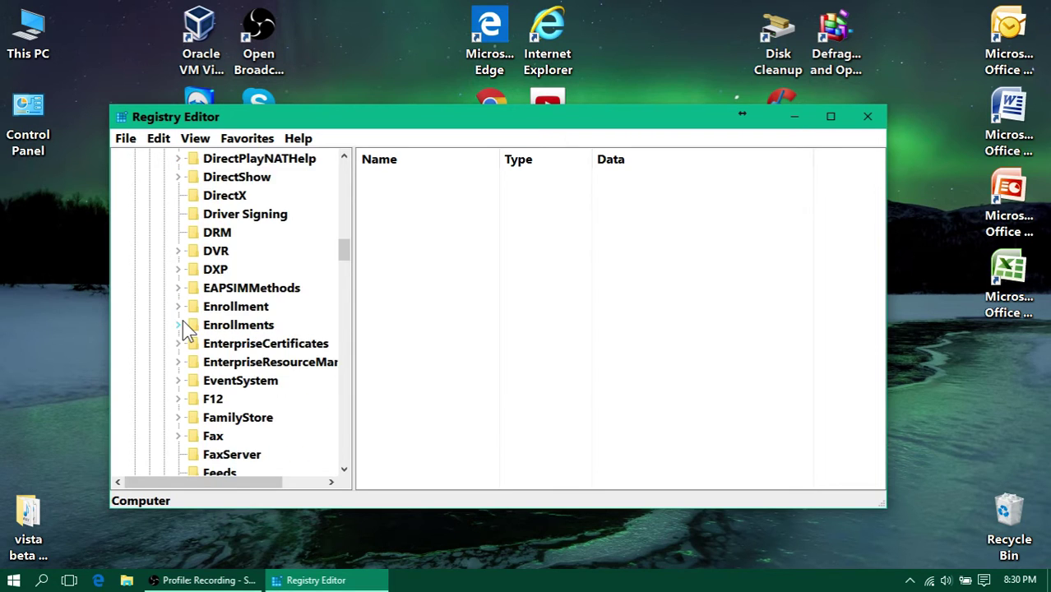
scroll(183, 328, down, 20)
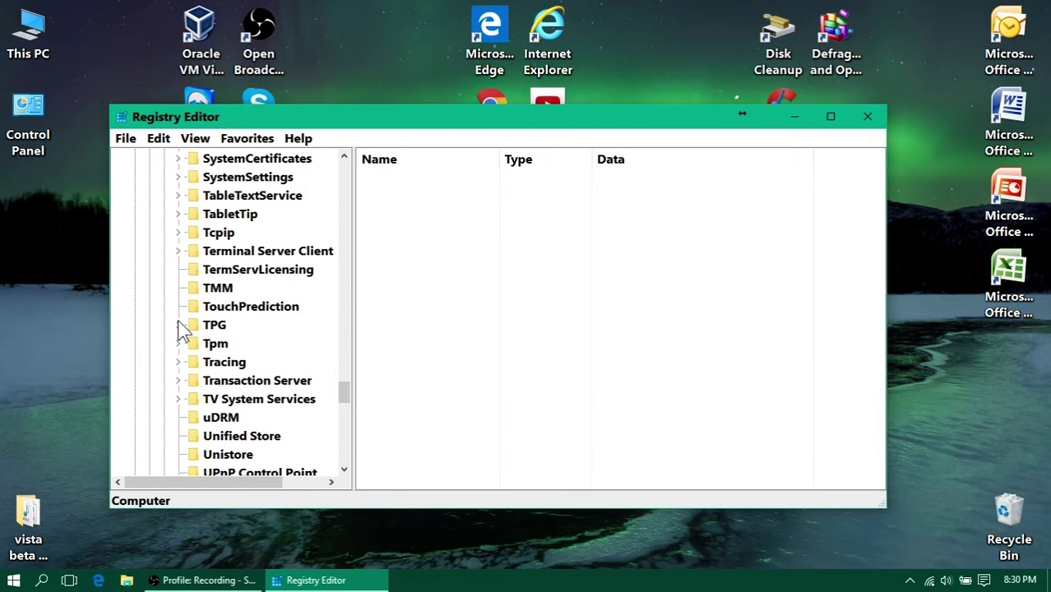
click(179, 325)
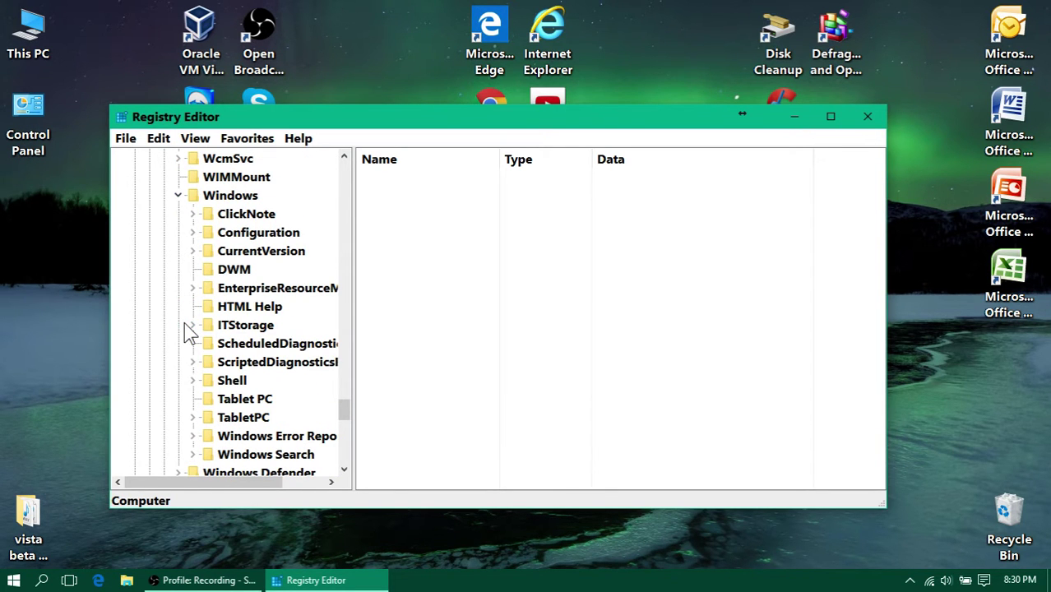
click(198, 252)
scroll(199, 263, down, 20)
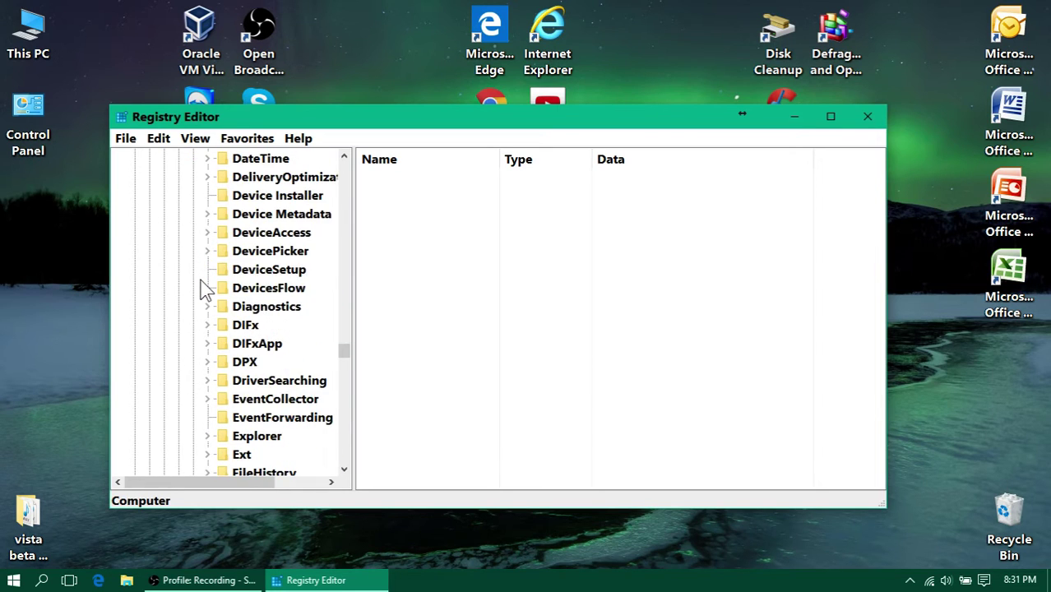
scroll(201, 286, down, 17)
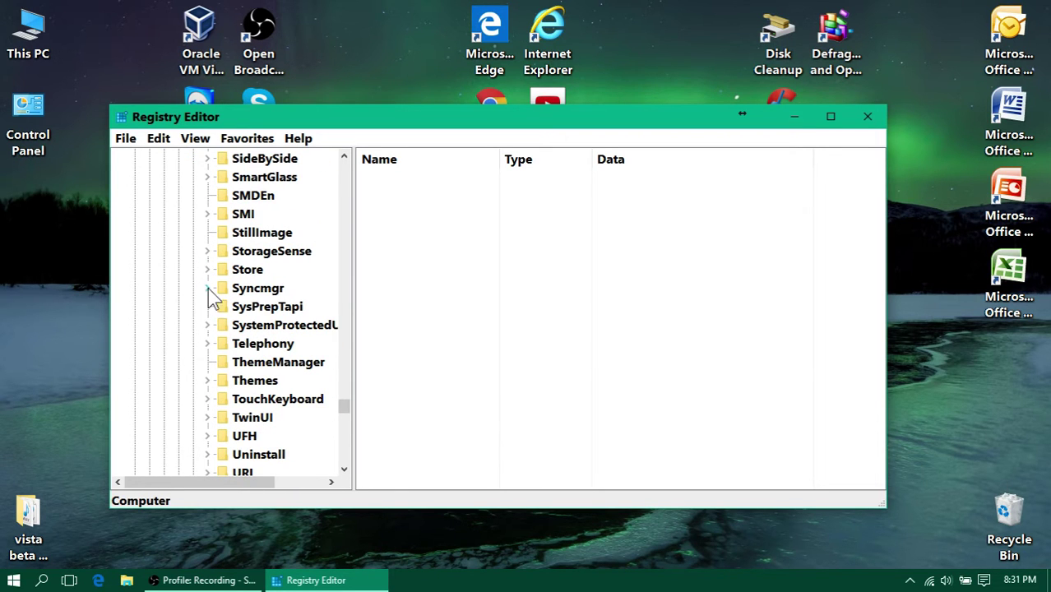
scroll(212, 300, down, 2)
scroll(212, 265, down, 1)
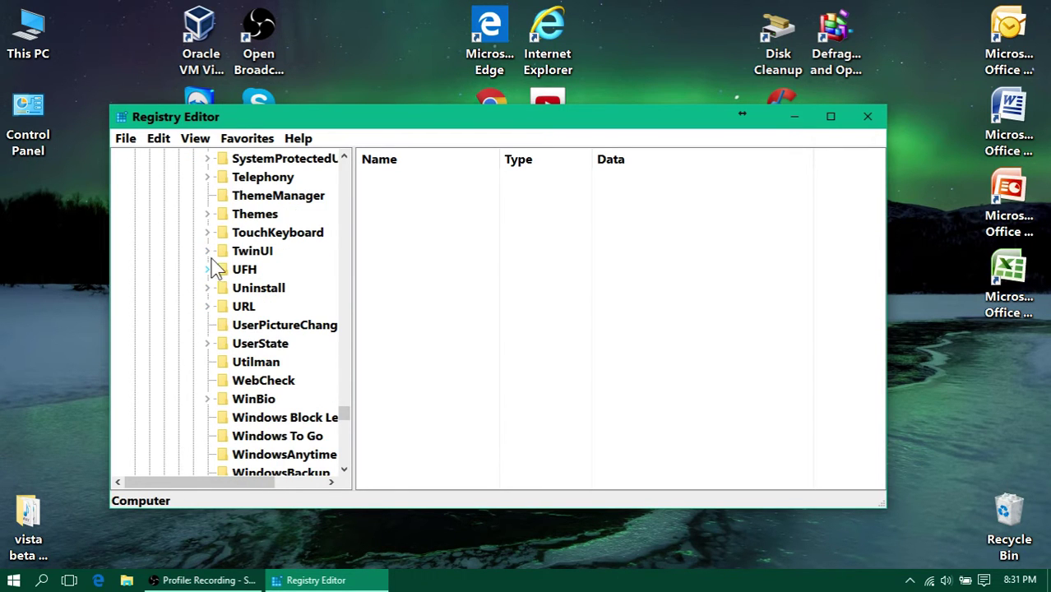
click(208, 213)
Create a new subkey named Personalize under the Themes key
click(261, 214)
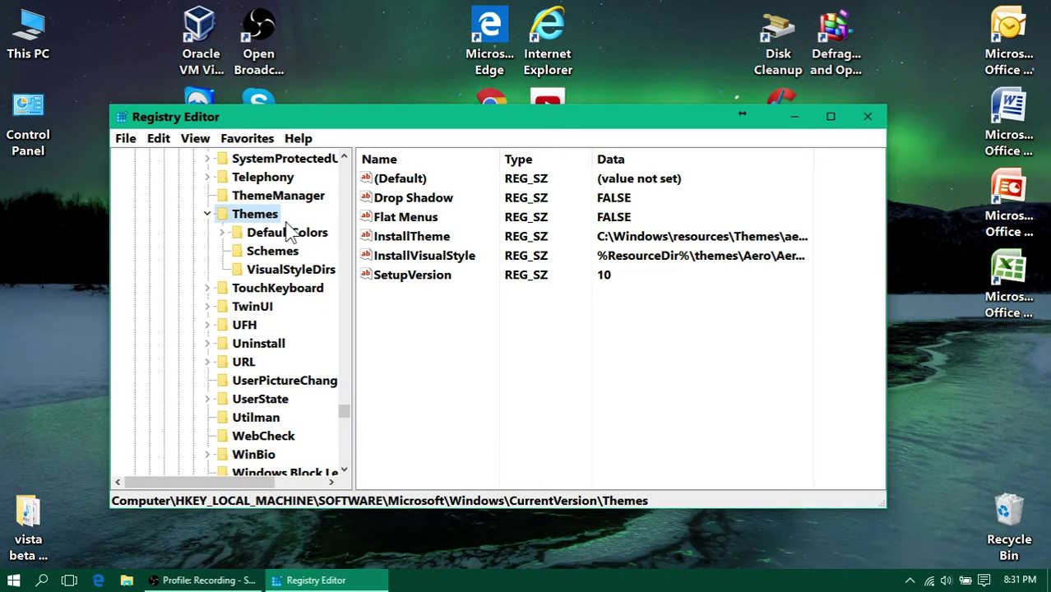
right_click(257, 215)
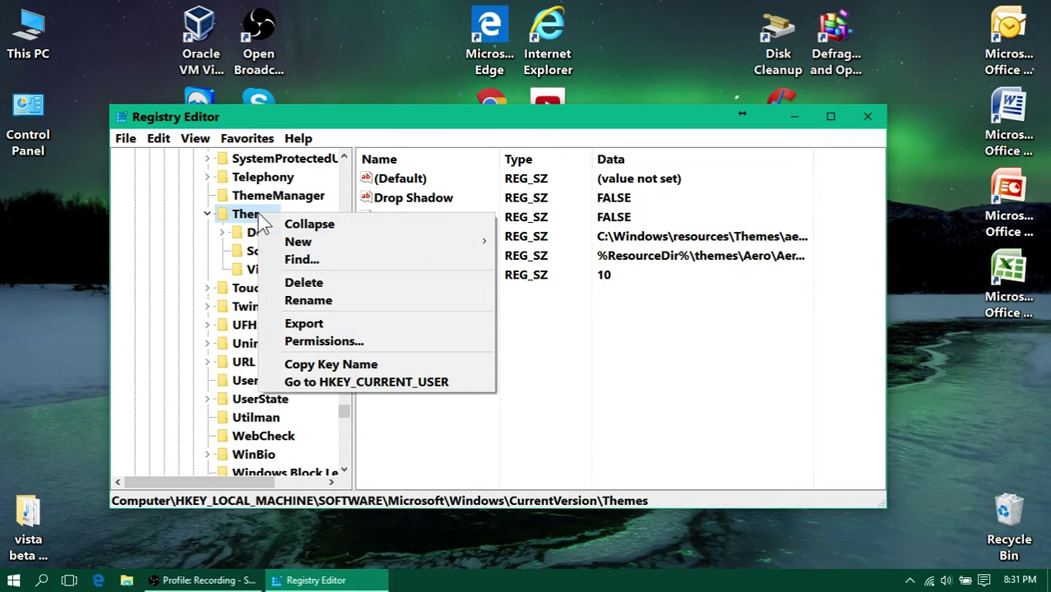
mouse_move(290, 243)
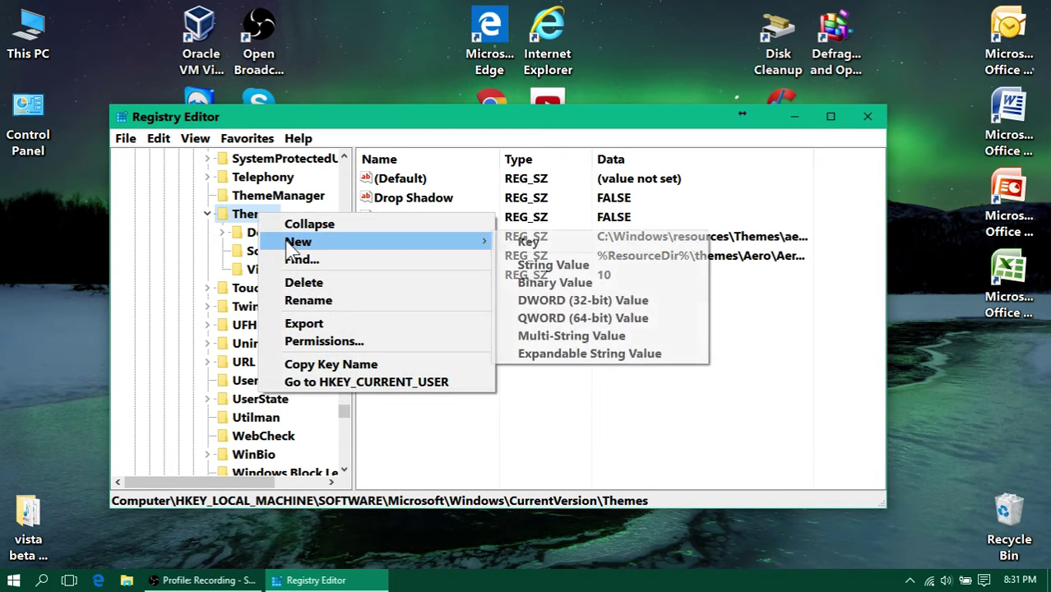
click(556, 243)
text(P)
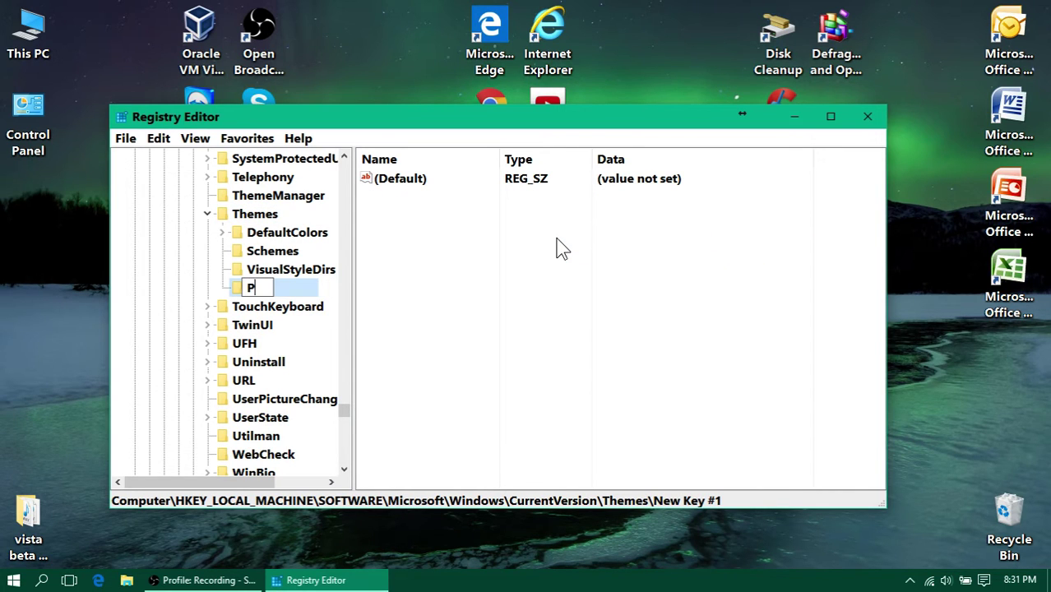
text(ersonalizw)
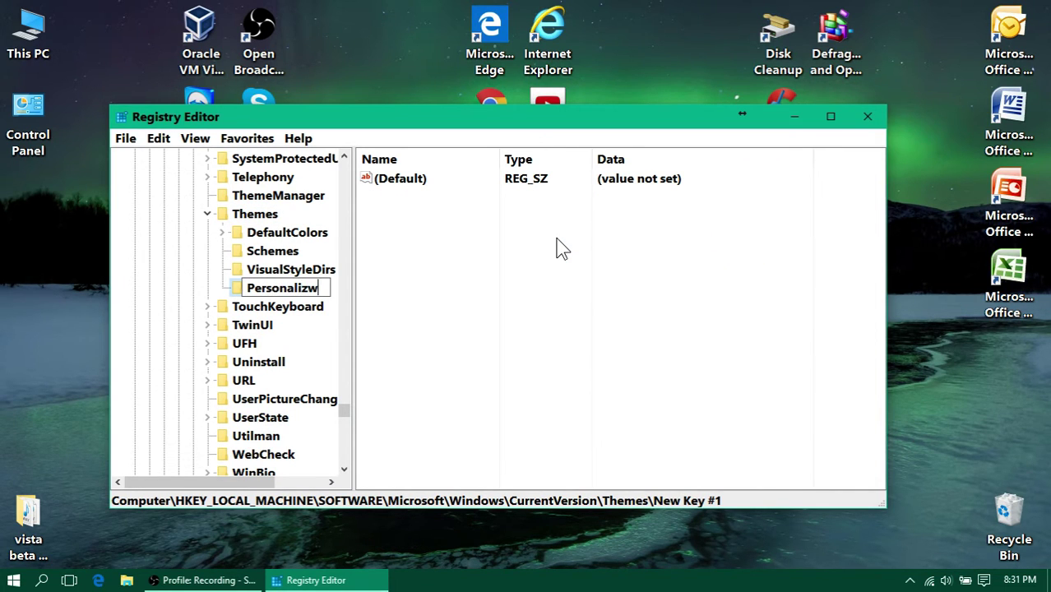
key(BackSpace)
text(e)
key(Return)
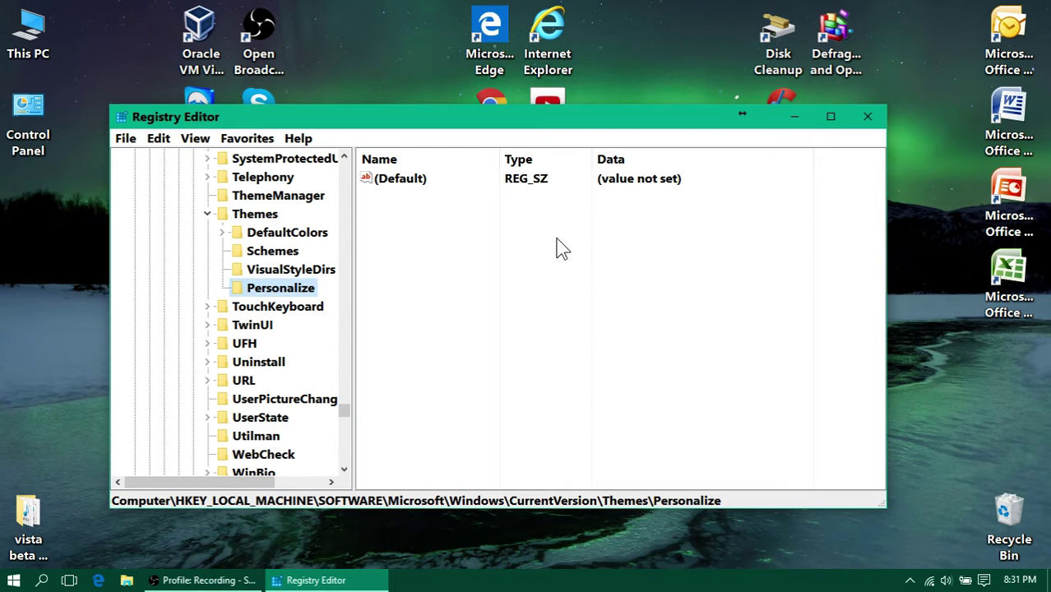
scroll(288, 302, up, 1)
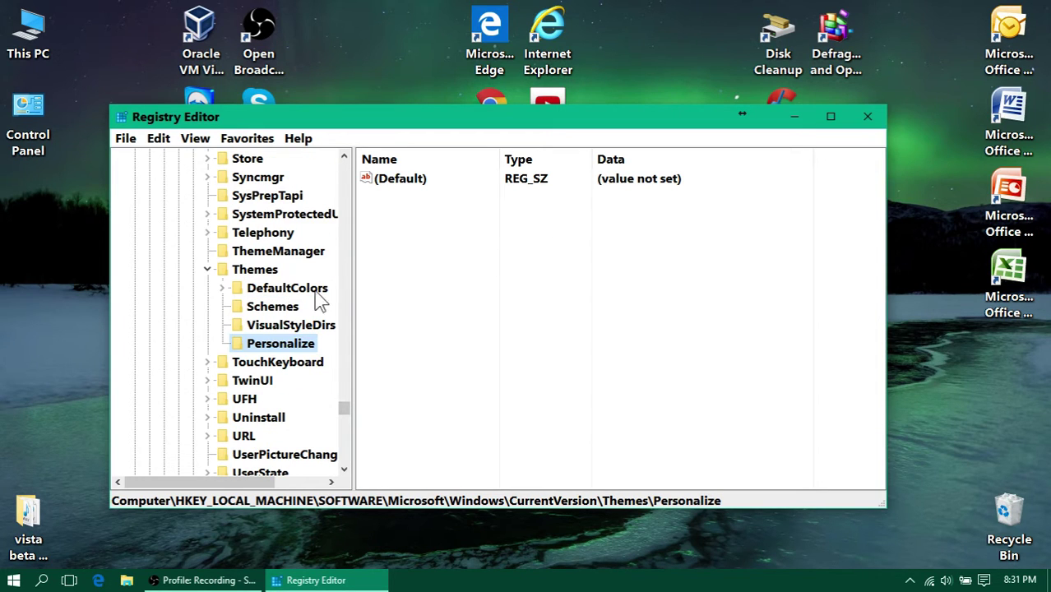
Add a DWORD (32-bit) value named AppsUseLightTheme to Personalize, leaving its data at 0
right_click(461, 219)
mouse_move(497, 233)
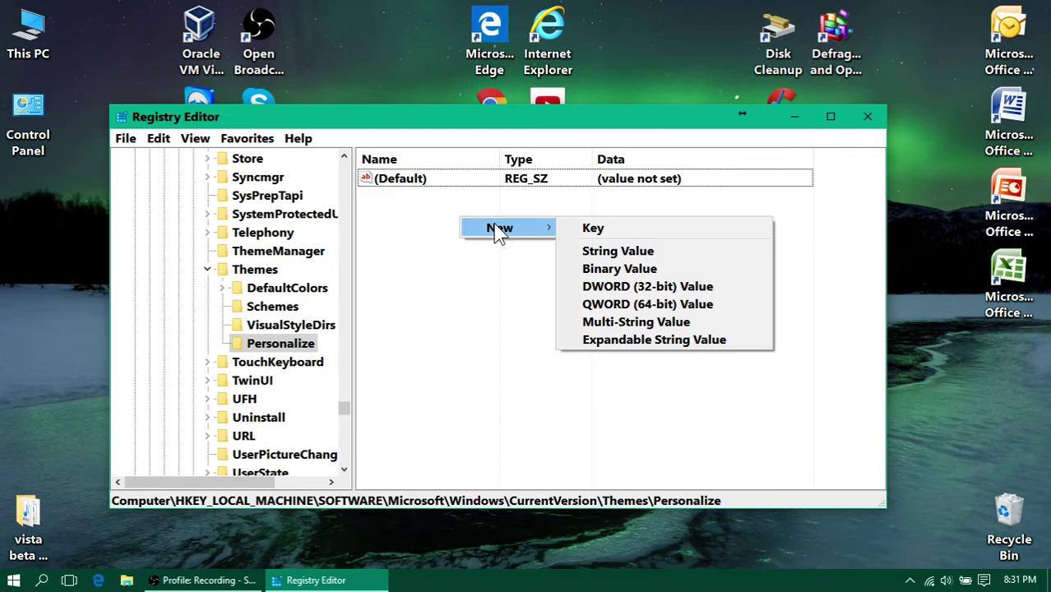
click(649, 288)
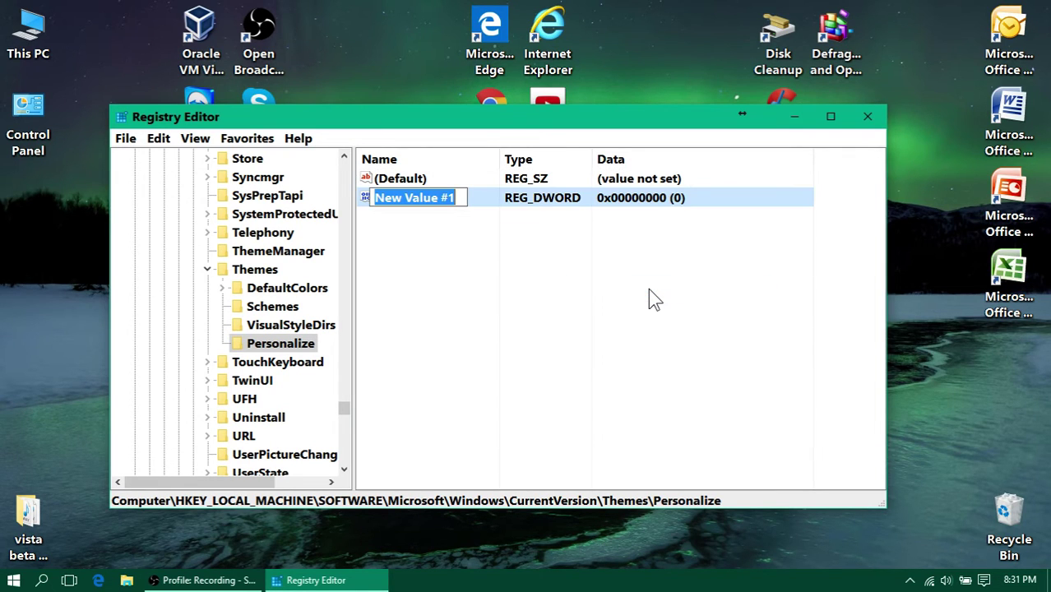
text(AppsU)
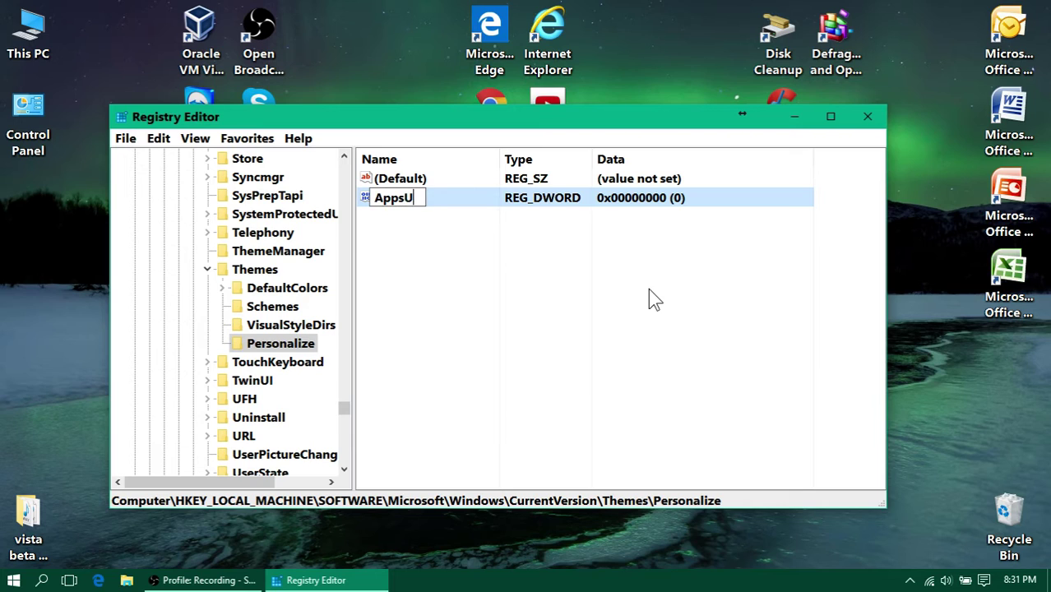
text(seLightTheme)
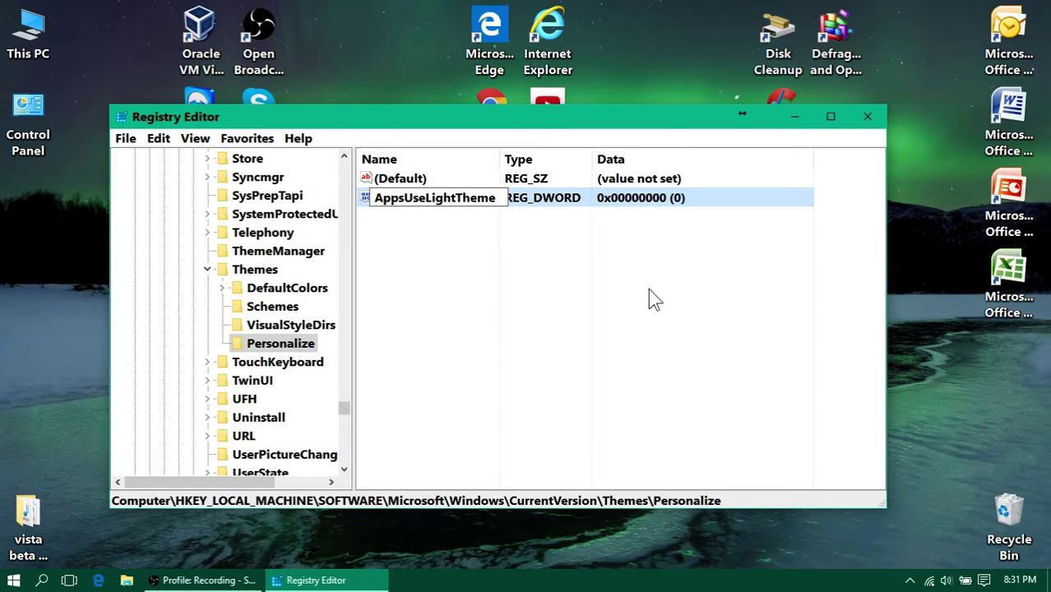
key(Return)
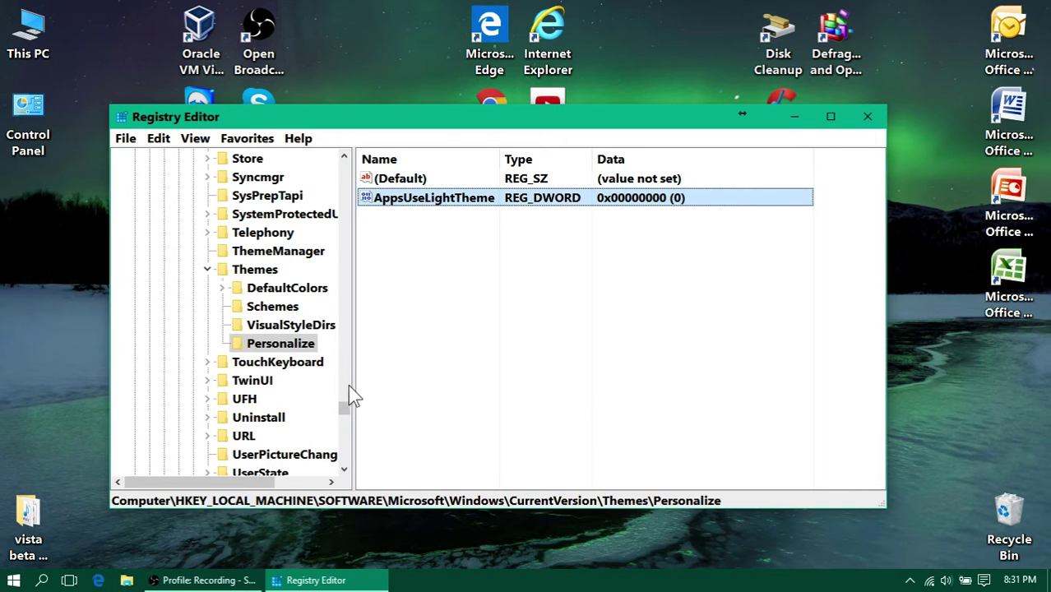
Collapse Themes, Windows, Microsoft, SOFTWARE and HKEY_LOCAL_MACHINE in the key tree
click(207, 270)
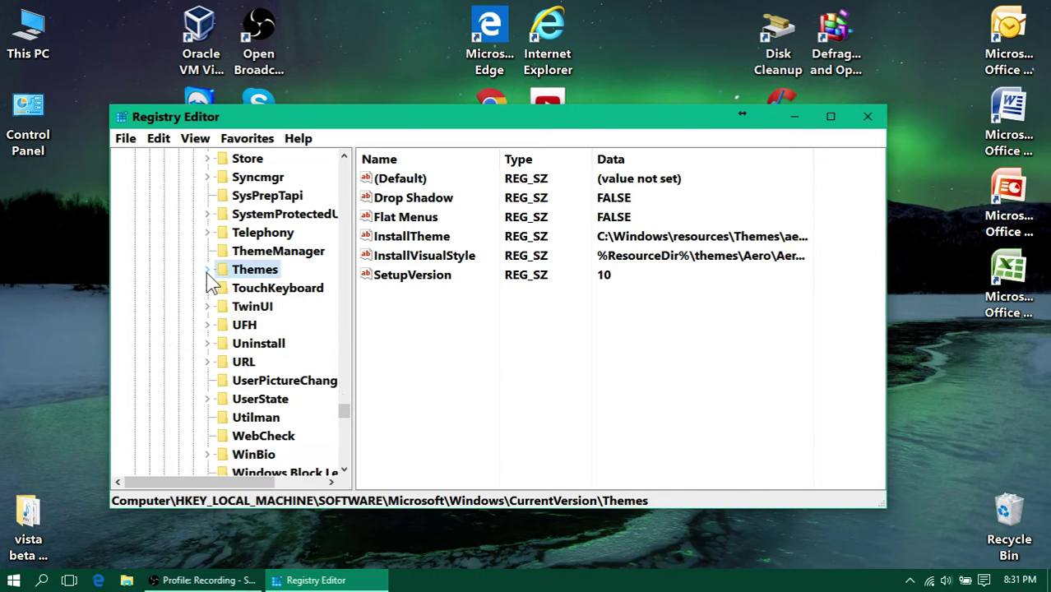
scroll(207, 272, up, 15)
scroll(208, 287, up, 20)
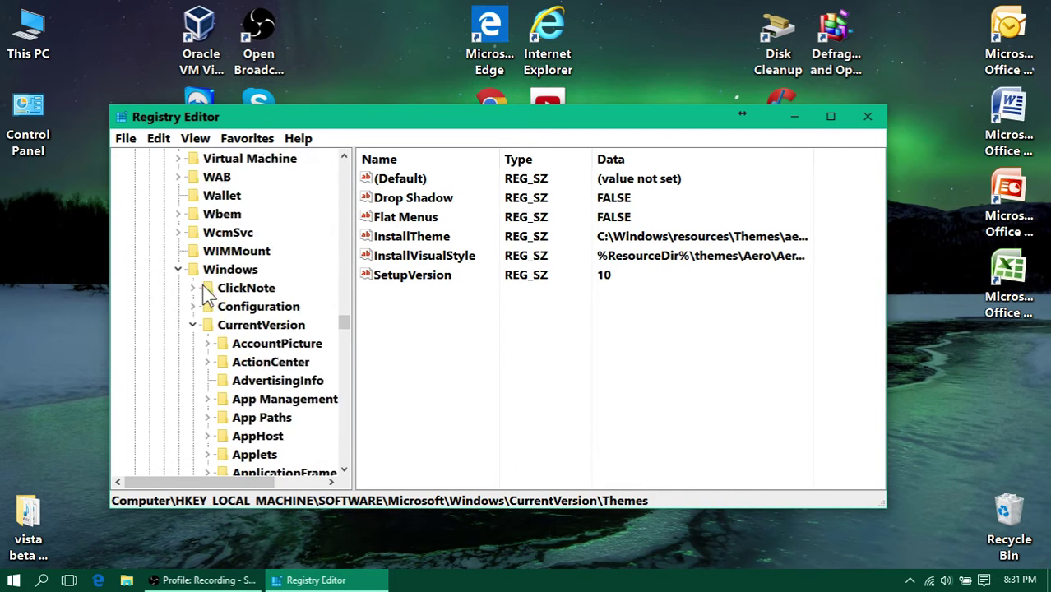
scroll(199, 319, down, 3)
click(179, 271)
scroll(185, 275, up, 20)
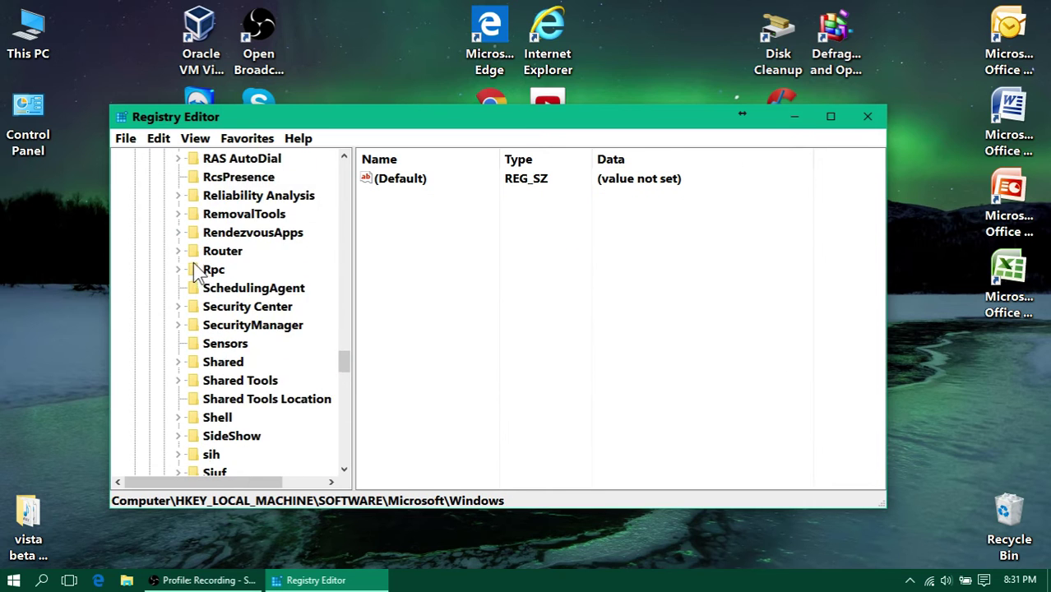
scroll(189, 280, up, 20)
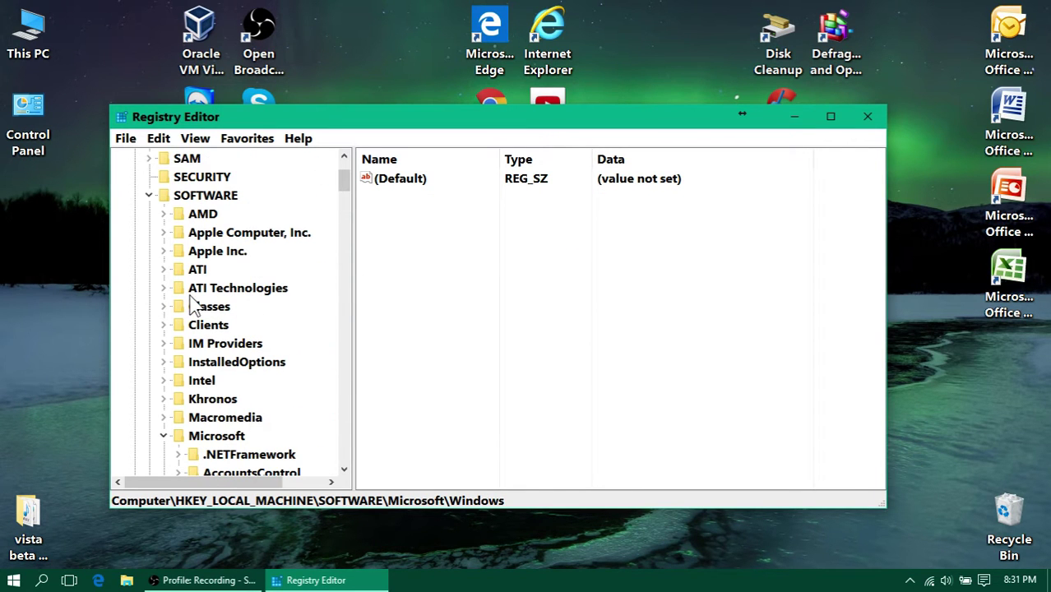
click(163, 436)
click(149, 195)
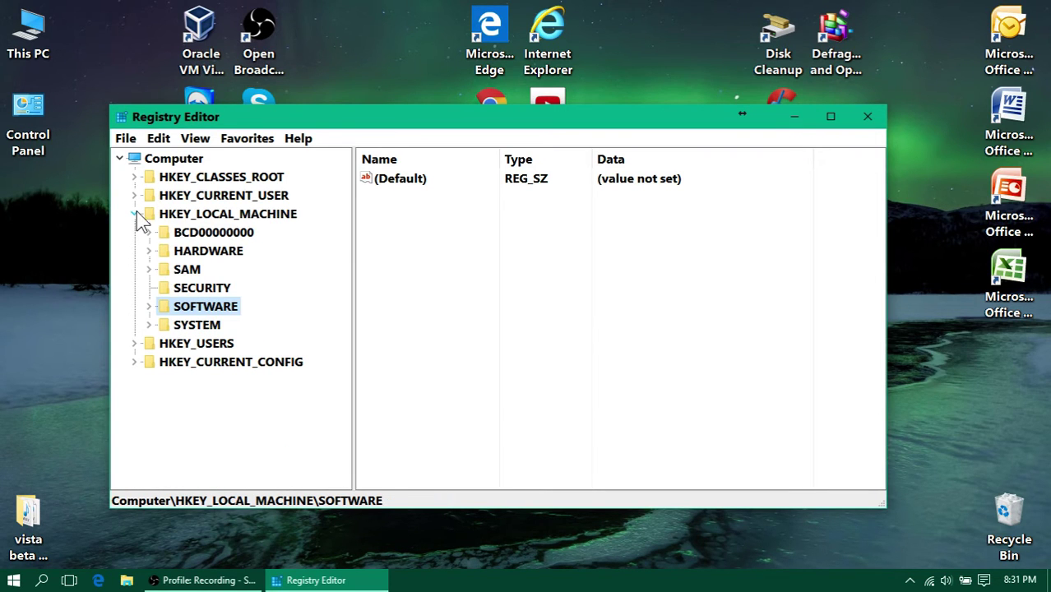
click(136, 213)
Expand HKEY_CURRENT_USER\SOFTWARE\Microsoft\Windows\CurrentVersion\Themes and open the Personalize key
click(137, 197)
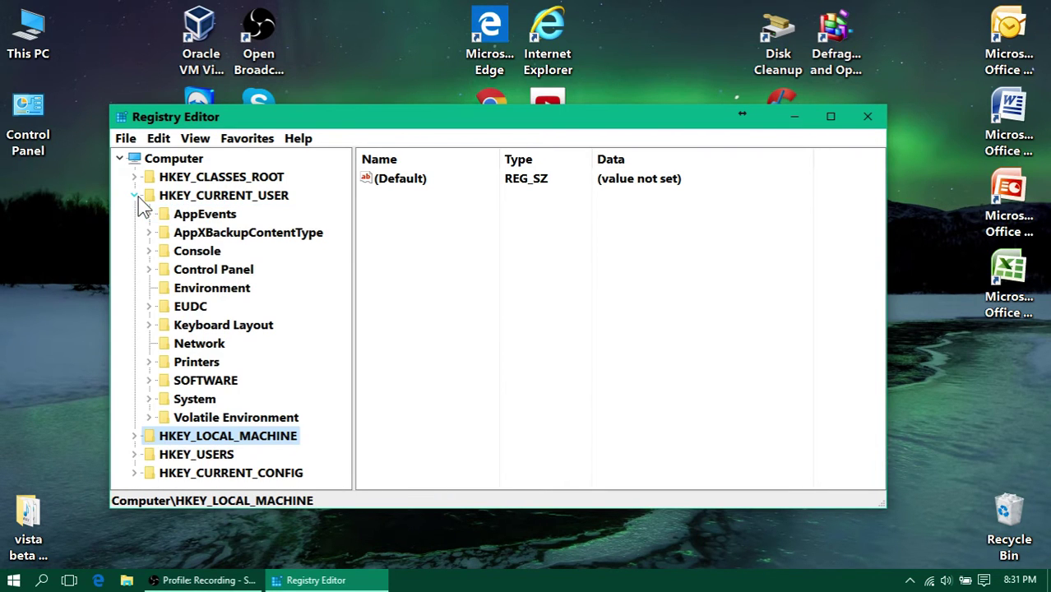
click(148, 382)
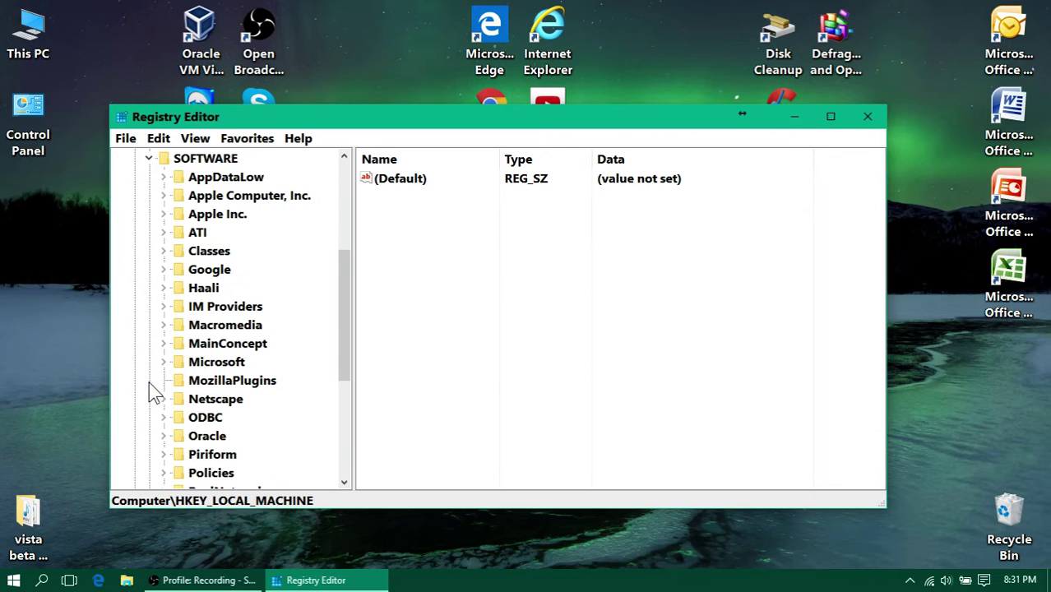
scroll(182, 288, down, 2)
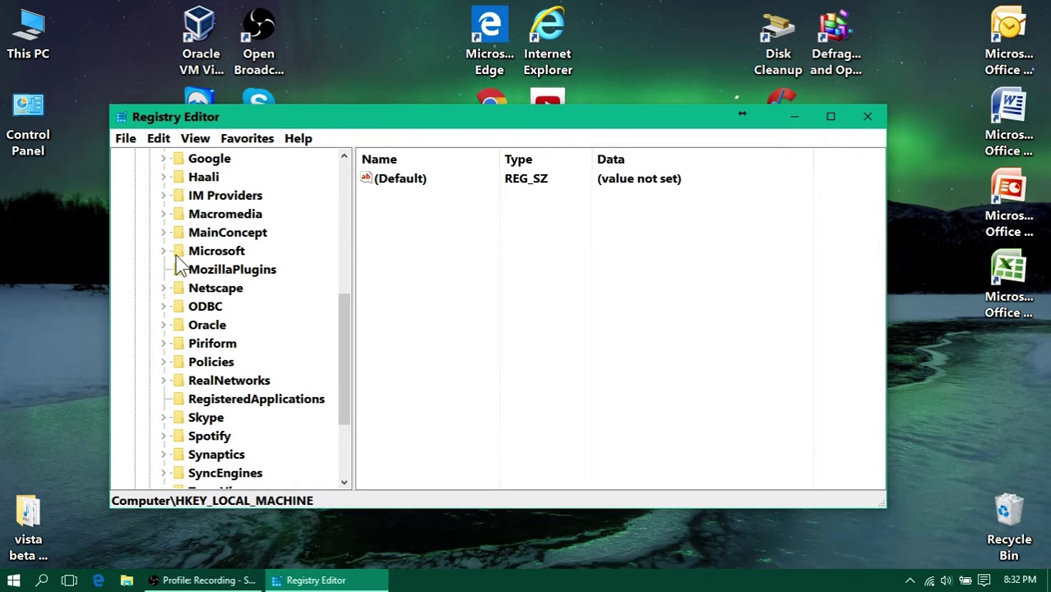
double_click(176, 251)
scroll(188, 306, down, 5)
scroll(194, 325, down, 10)
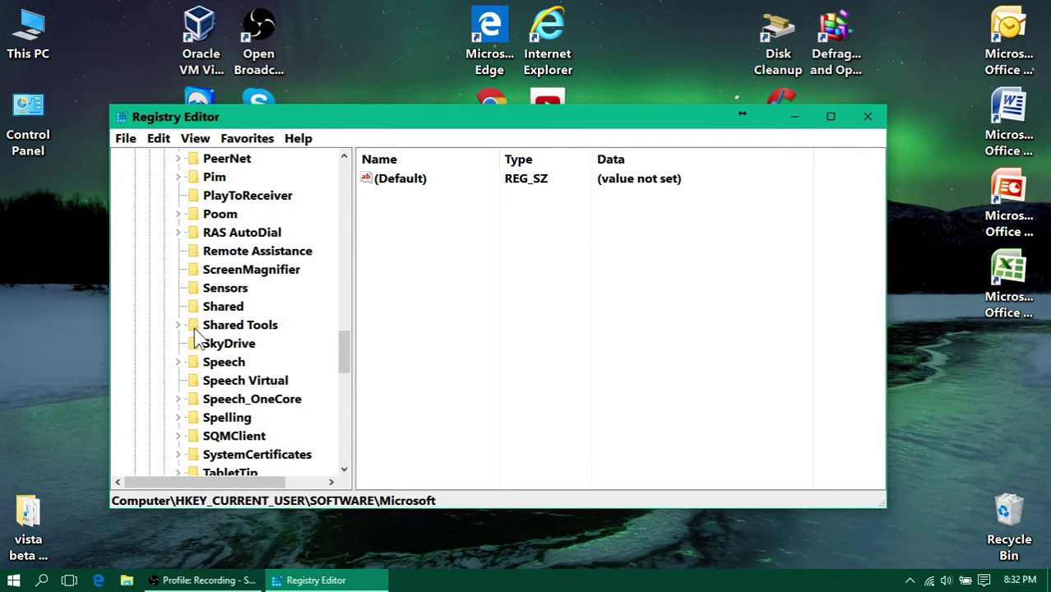
click(179, 398)
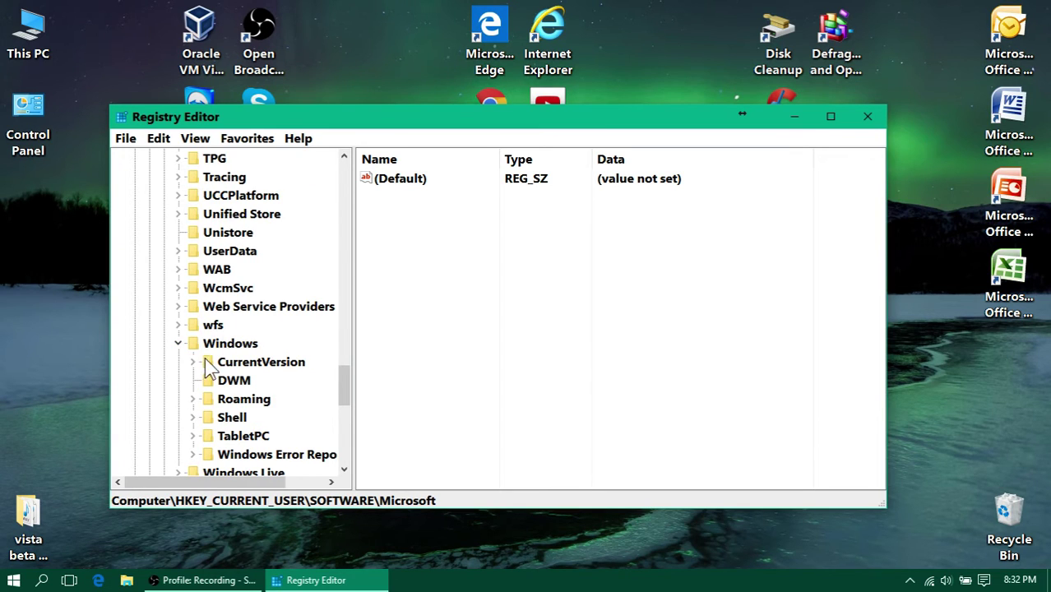
click(192, 362)
scroll(212, 362, down, 14)
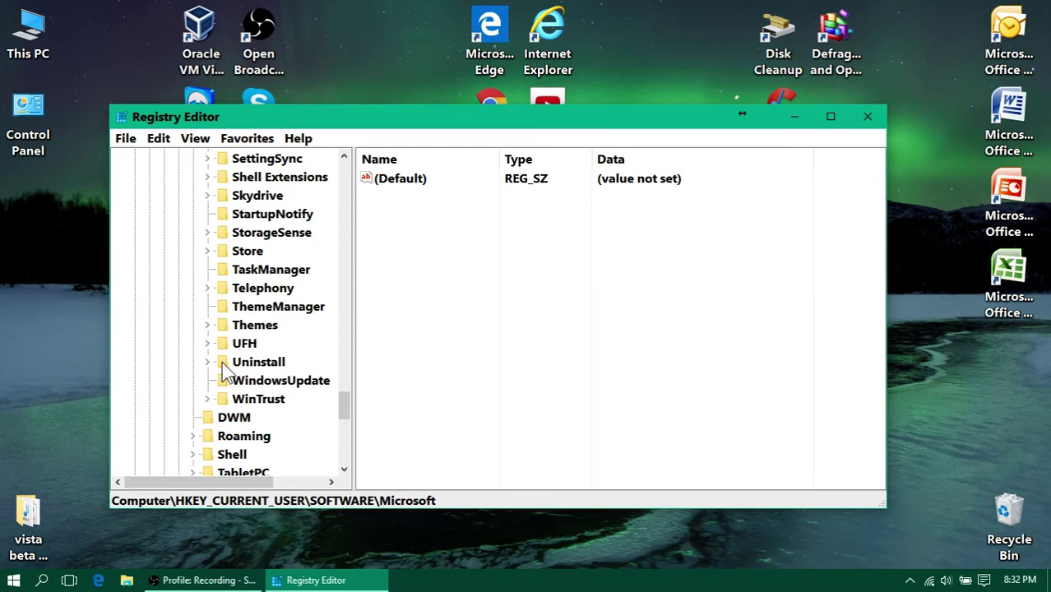
click(255, 326)
click(208, 325)
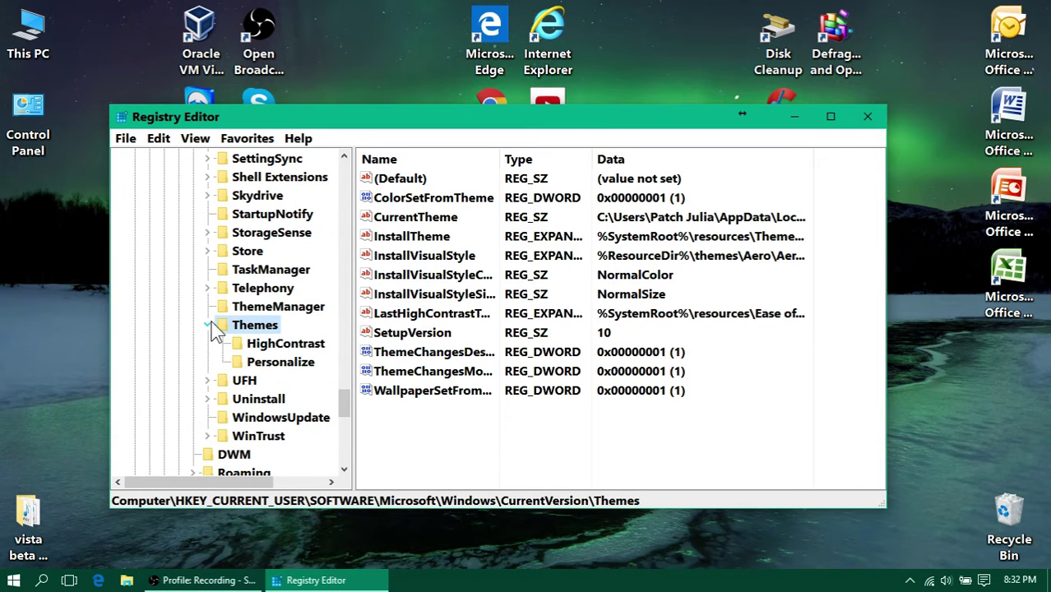
click(278, 363)
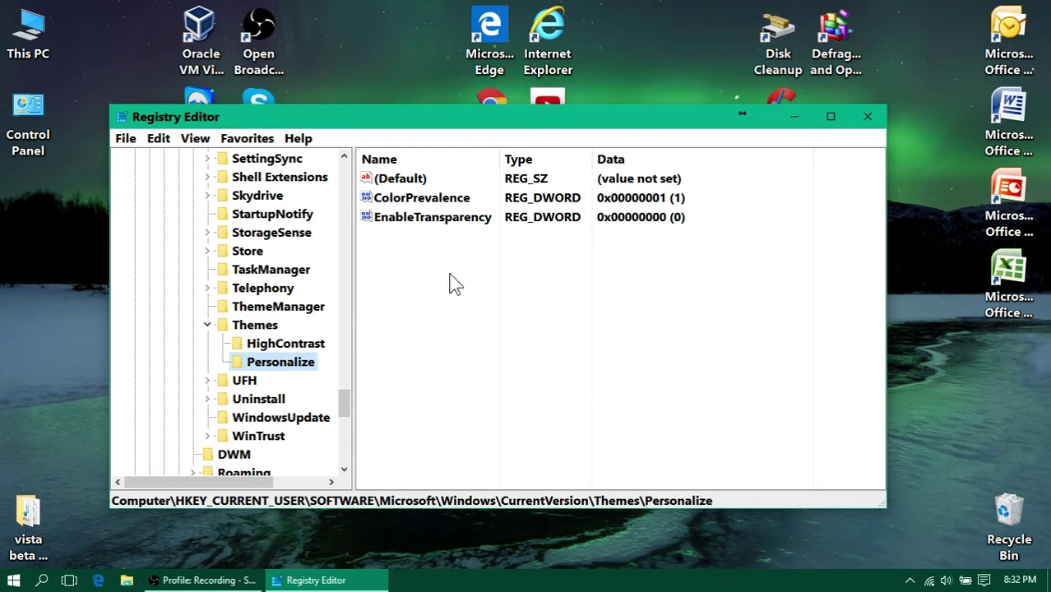
Add a DWORD (32-bit) value named AppsUseLightTheme, data 0, to HKEY_CURRENT_USER's Personalize key
right_click(489, 288)
mouse_move(567, 307)
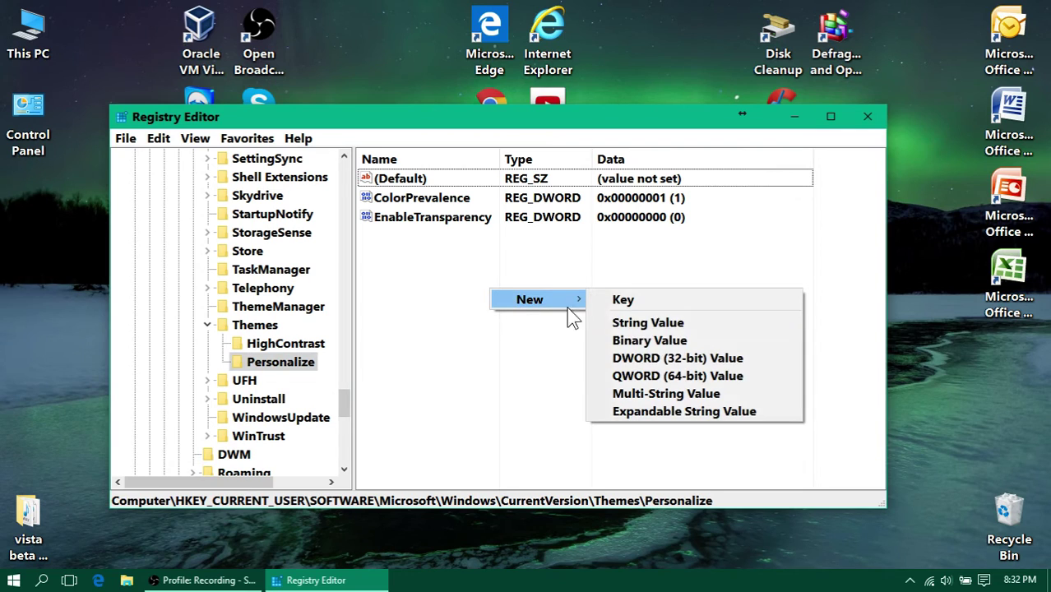
click(663, 359)
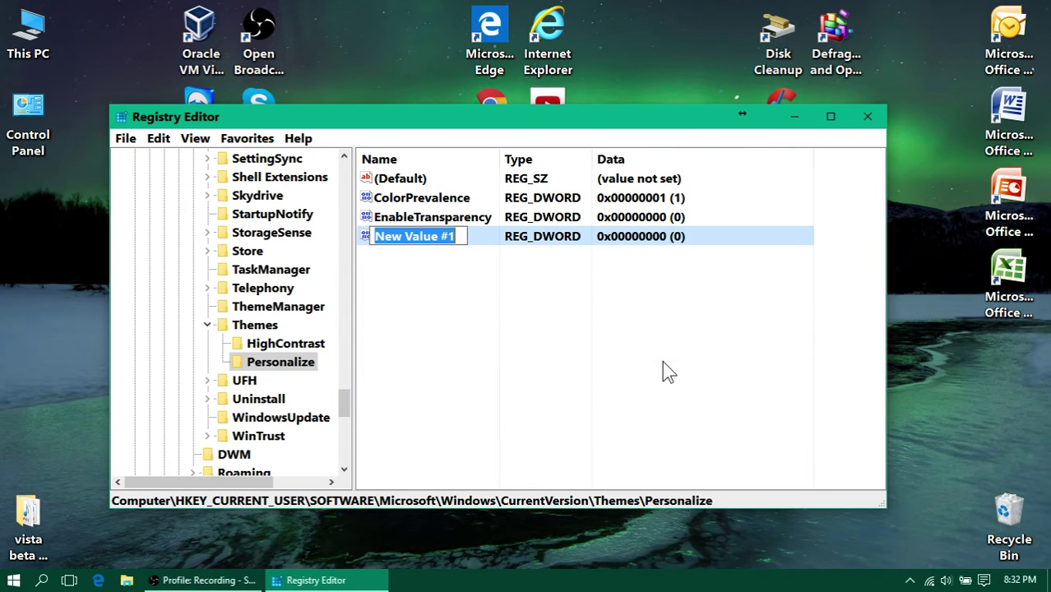
text(AppsUs)
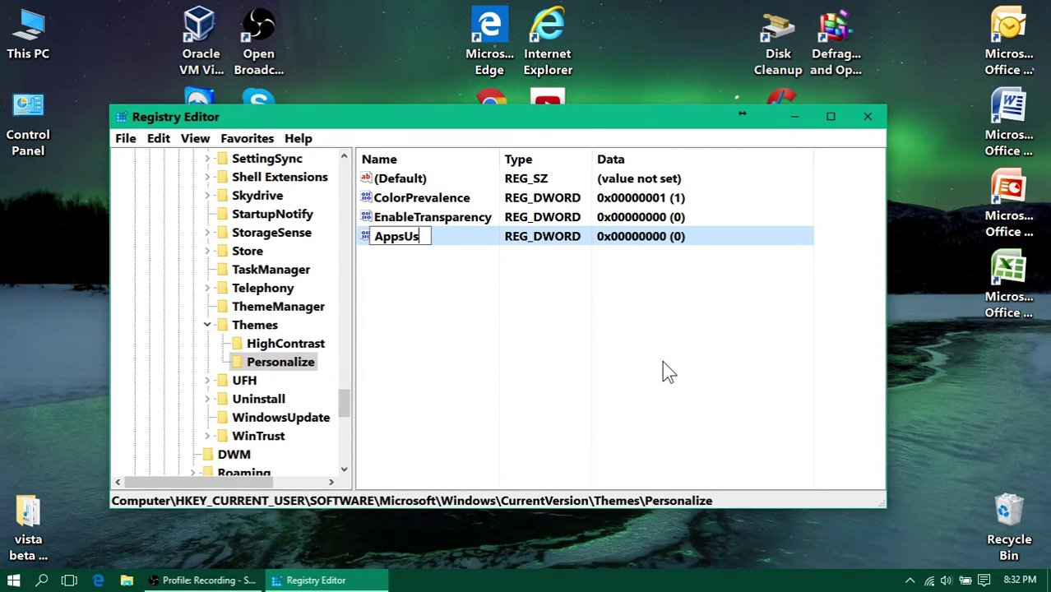
text(eLightT)
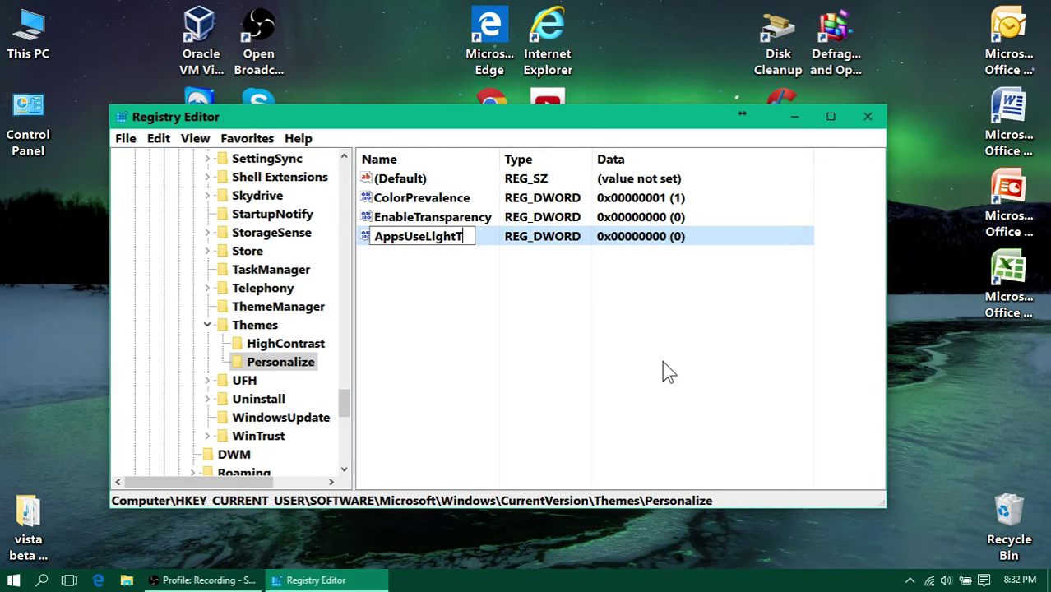
text(hemem)
key(Return)
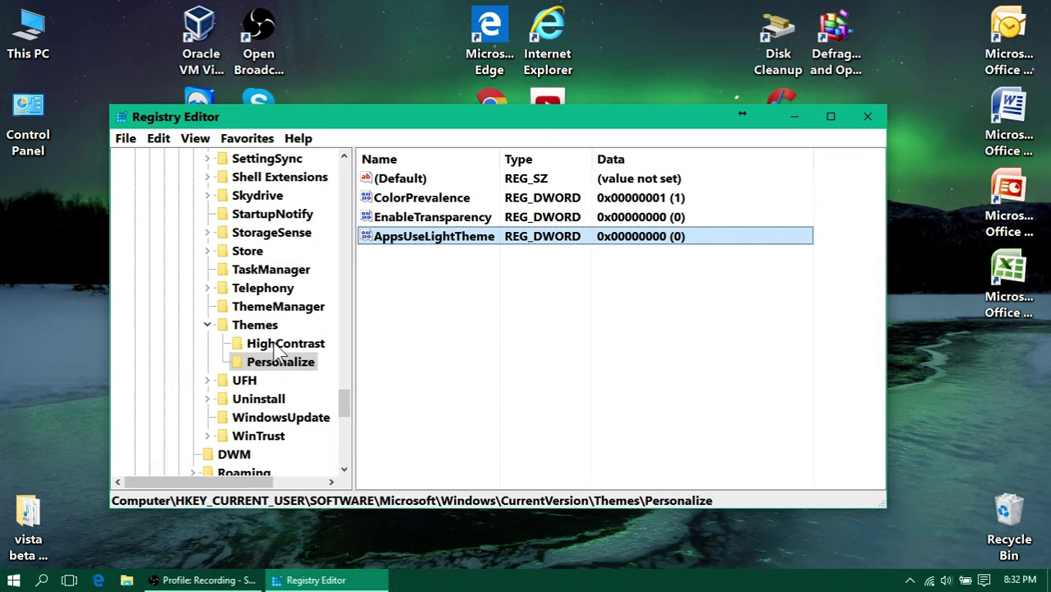
Collapse Themes, CurrentVersion, Windows, Microsoft, SOFTWARE and HKEY_CURRENT_USER
click(208, 326)
scroll(207, 327, up, 20)
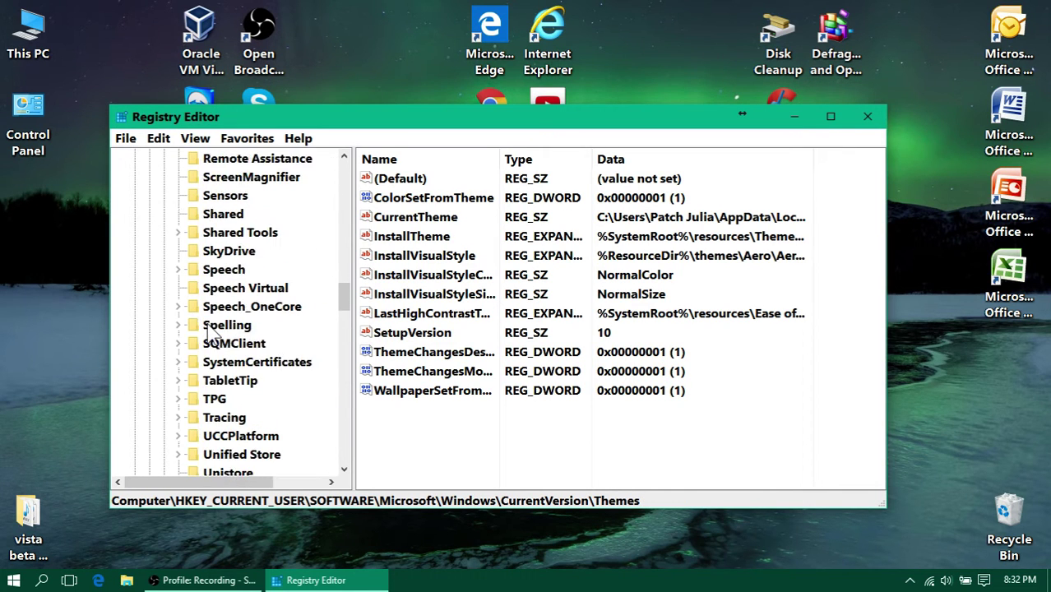
click(194, 325)
click(180, 306)
scroll(186, 313, up, 20)
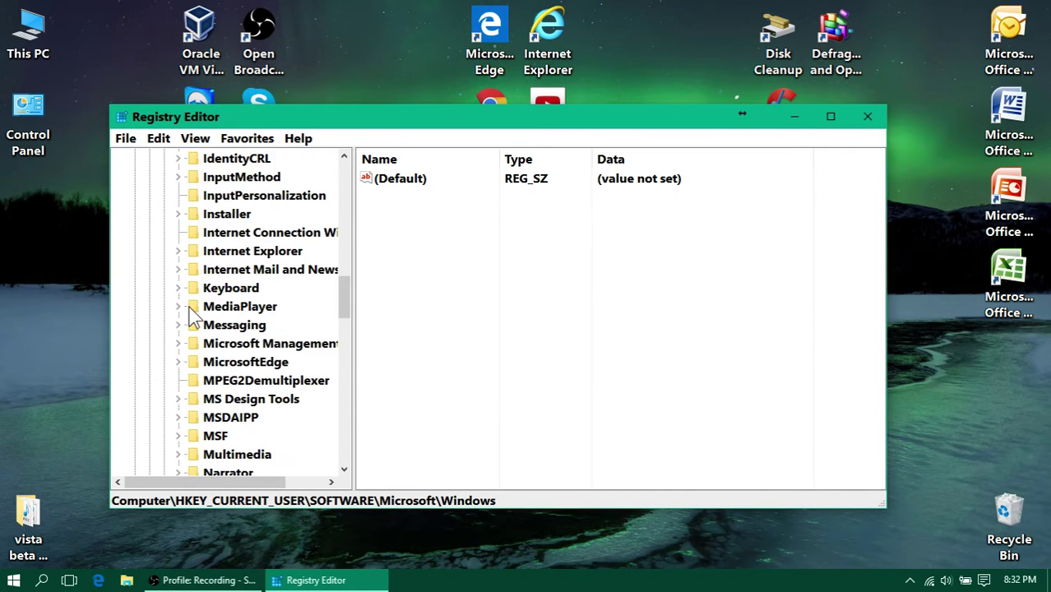
scroll(189, 314, up, 3)
click(163, 233)
scroll(165, 247, up, 3)
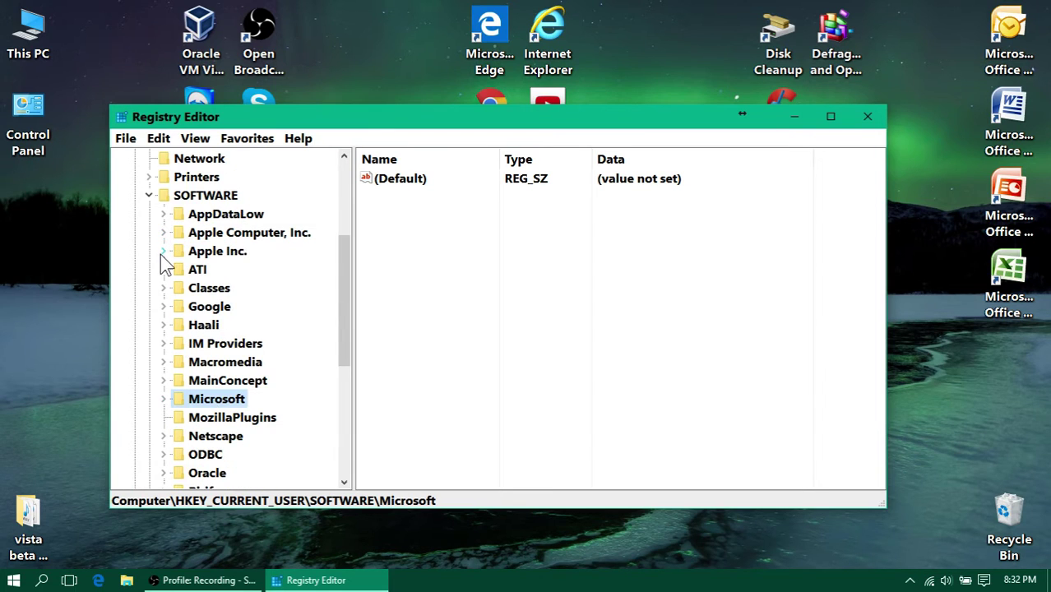
click(150, 196)
click(134, 196)
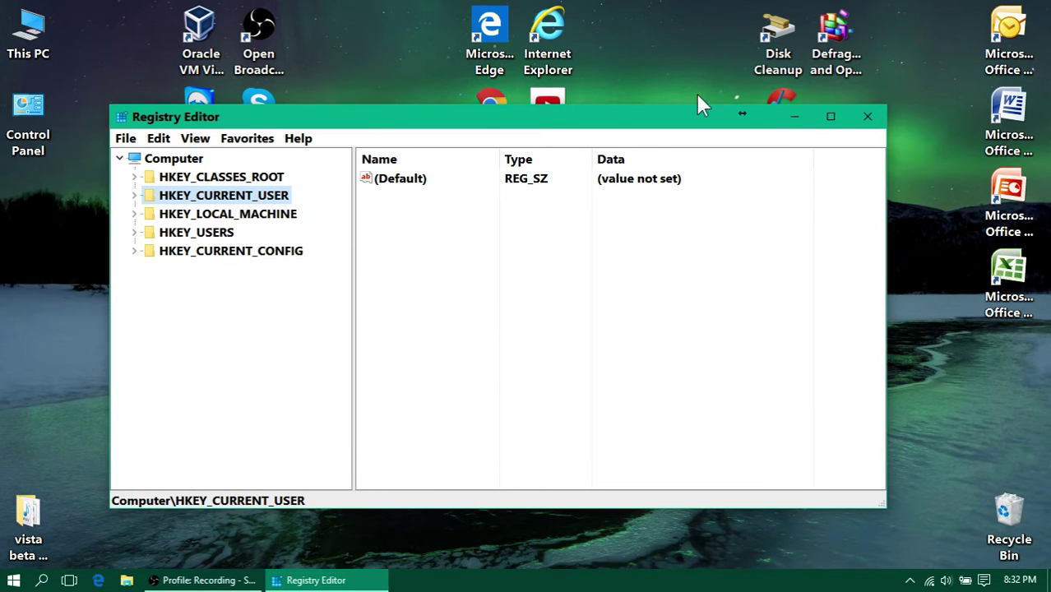
Close Registry Editor and open the Settings app's System page
click(868, 117)
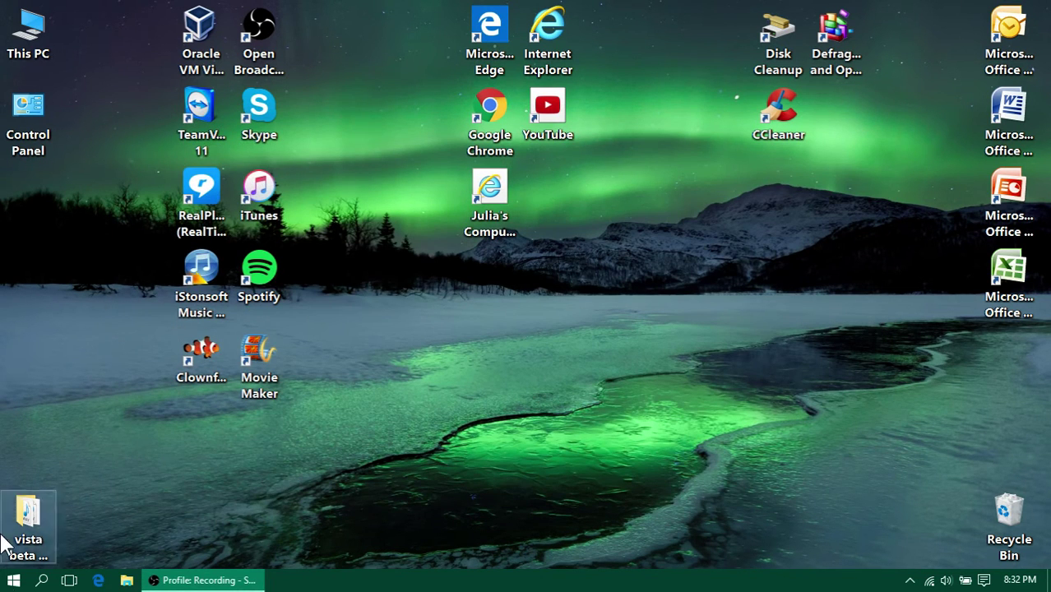
click(13, 581)
click(125, 494)
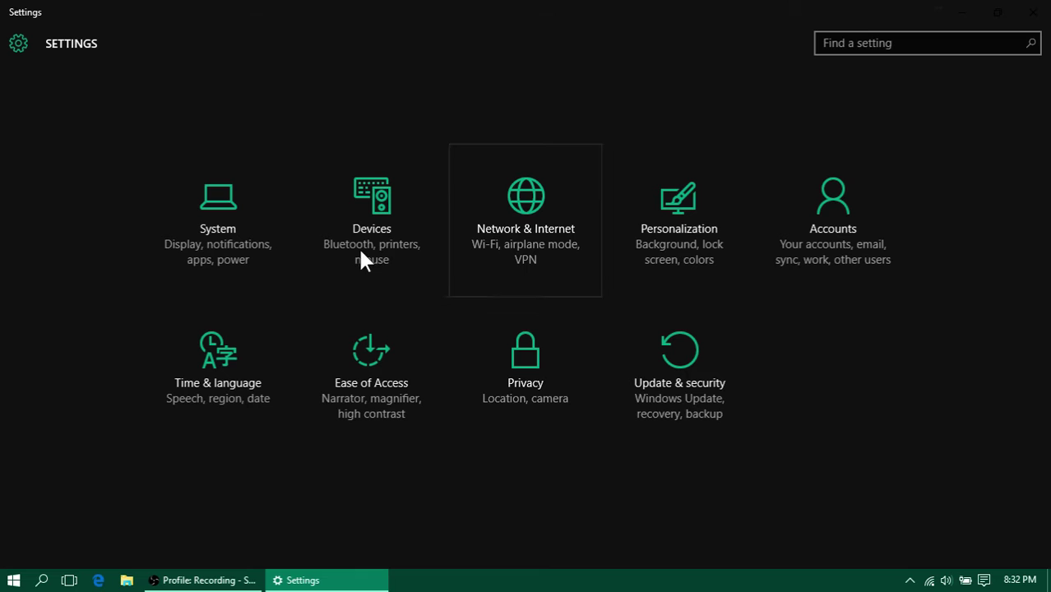
click(163, 217)
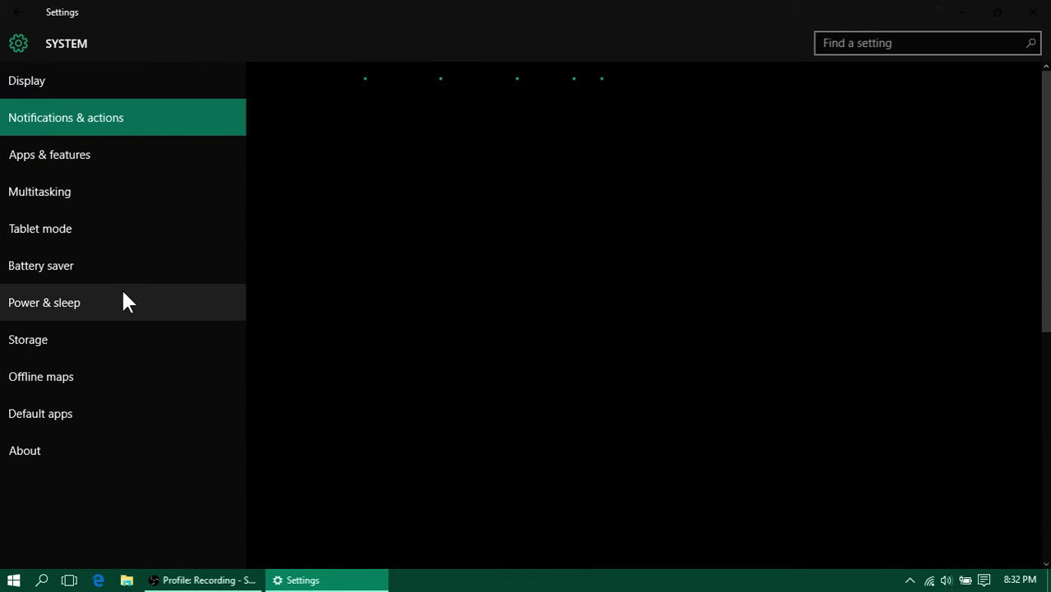
Browse System pages: Power & sleep, Tablet mode, Offline maps, Battery saver, About, Notifications, Storage
click(123, 300)
click(135, 239)
click(122, 379)
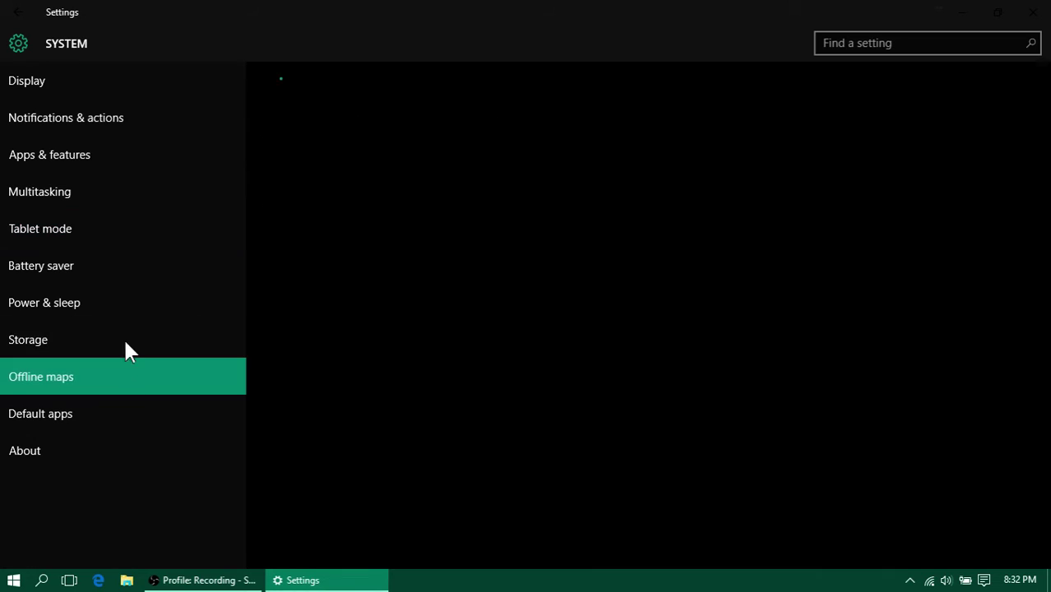
click(128, 271)
click(131, 236)
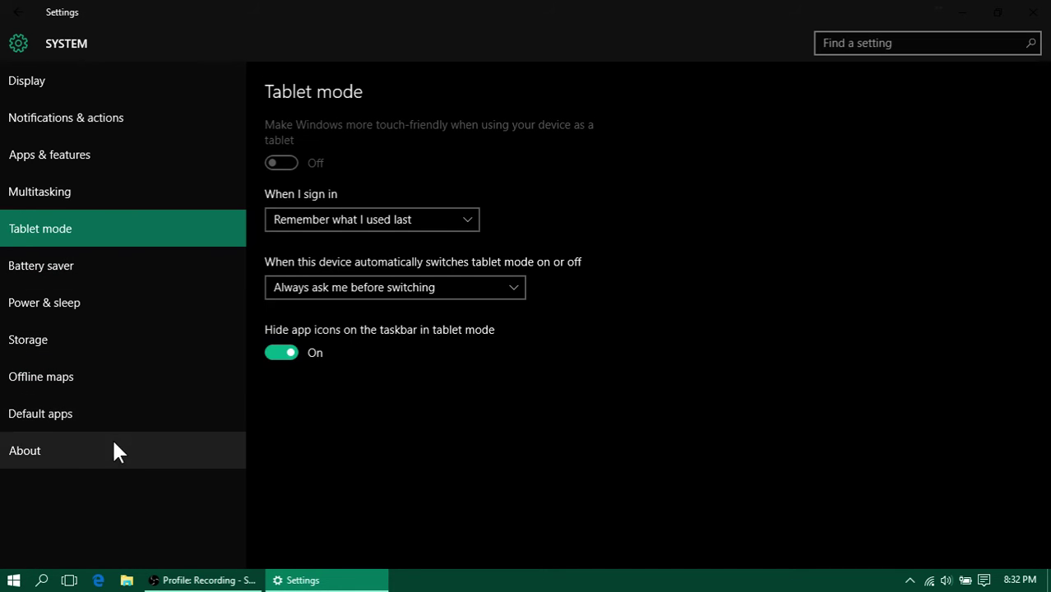
click(113, 449)
click(113, 265)
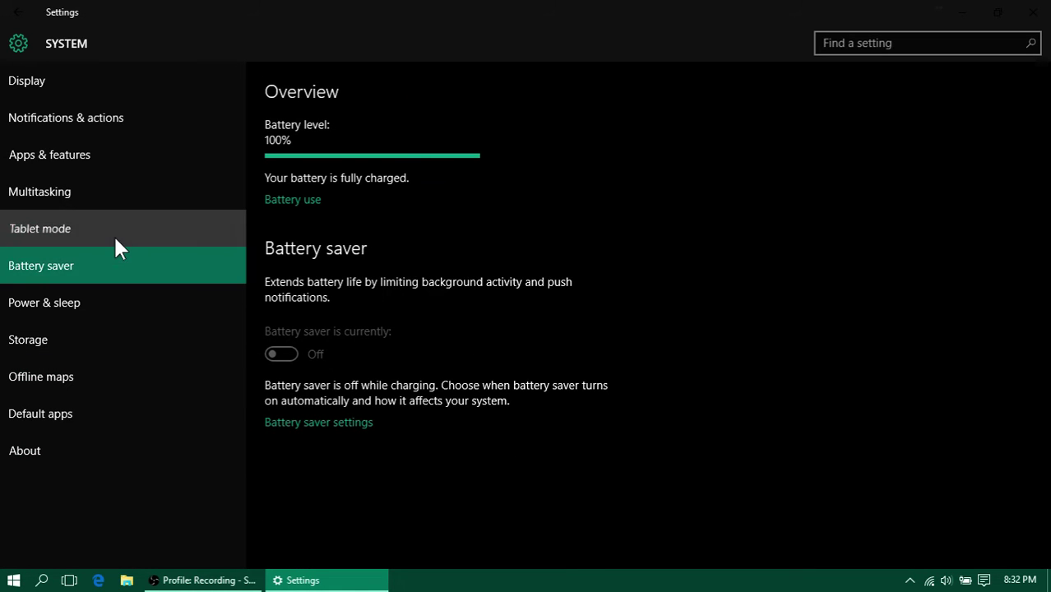
click(115, 235)
click(124, 113)
click(89, 339)
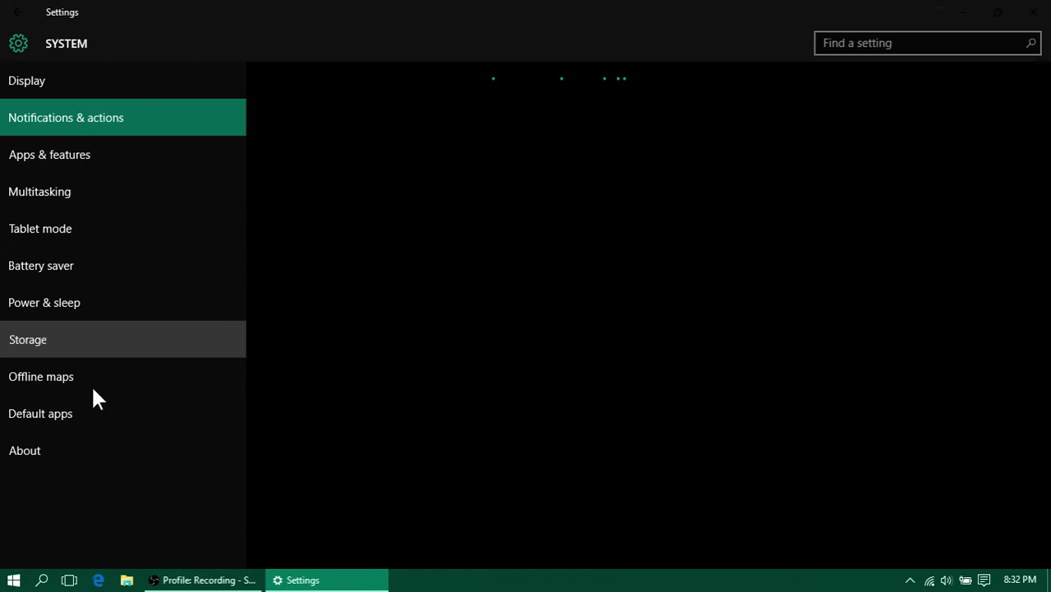
click(91, 384)
Return to Settings home and open Update & security's Windows Update page
click(16, 13)
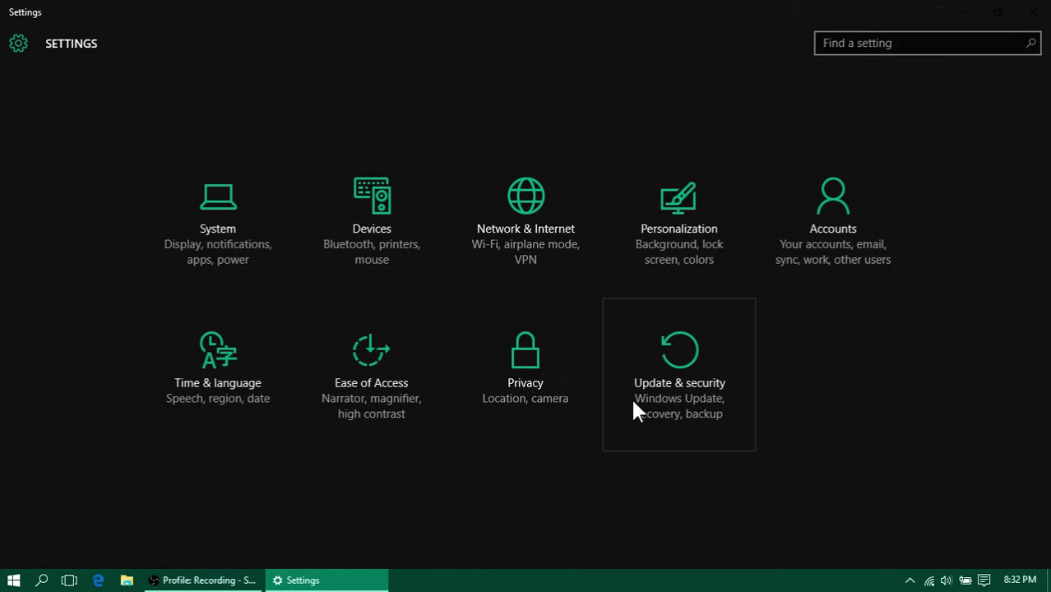
click(658, 396)
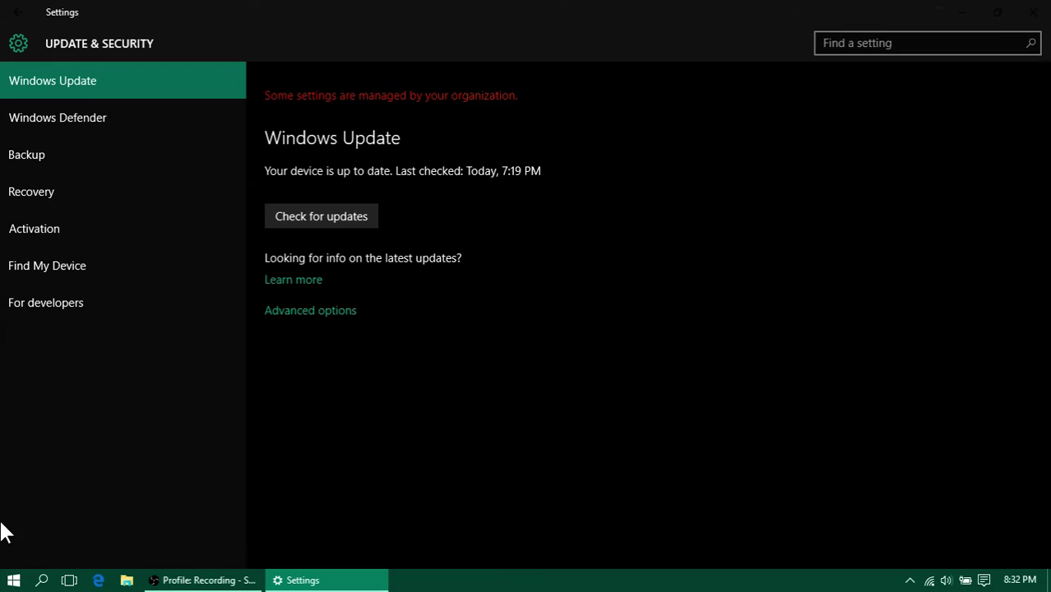
click(13, 580)
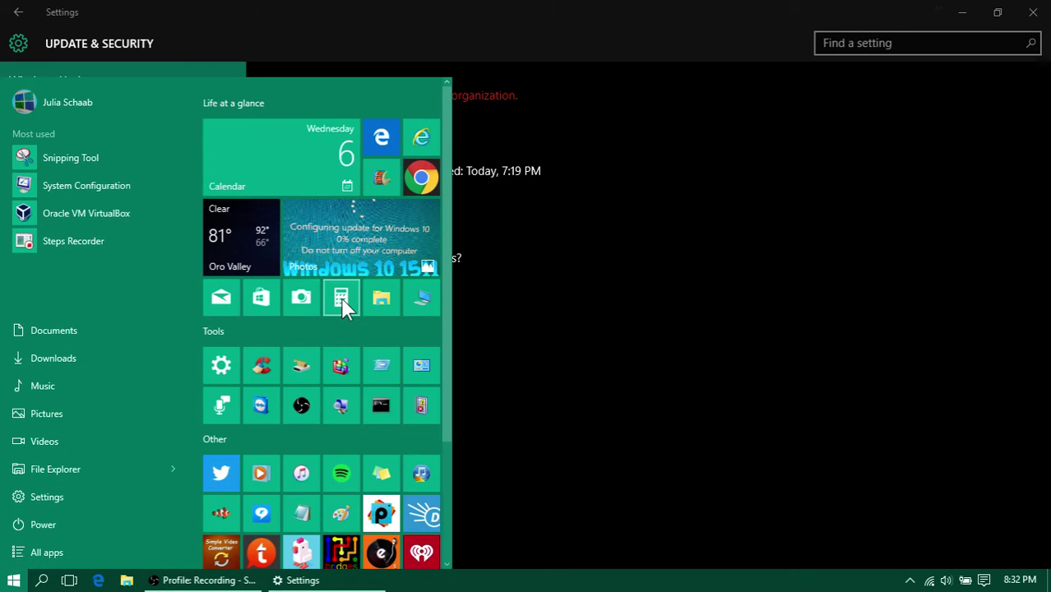
Open Calculator, move its window aside, and open Calendar scrolled to June 2016
click(340, 298)
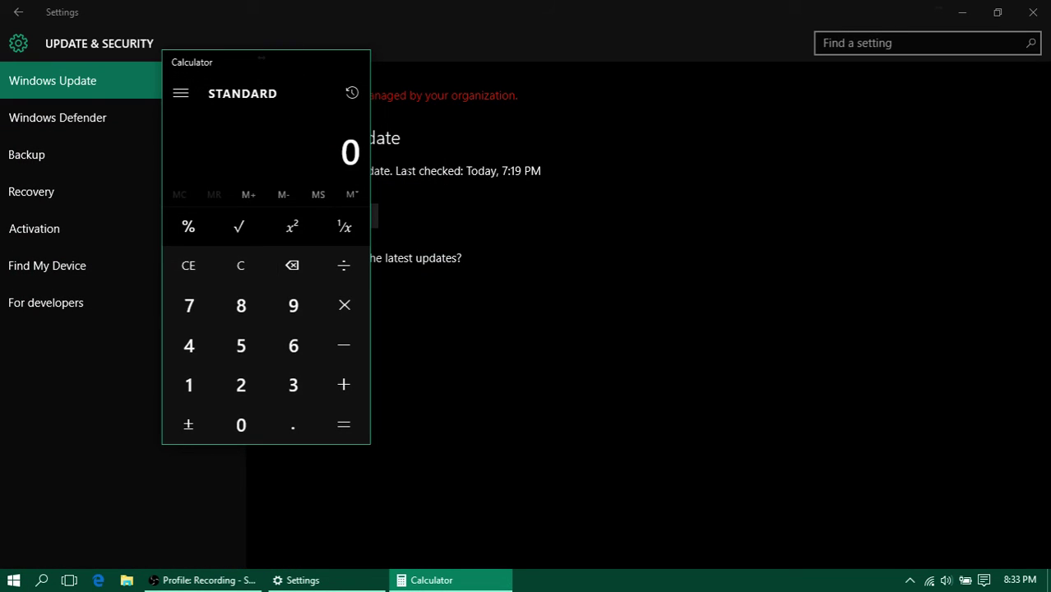
drag(220, 73, 652, 101)
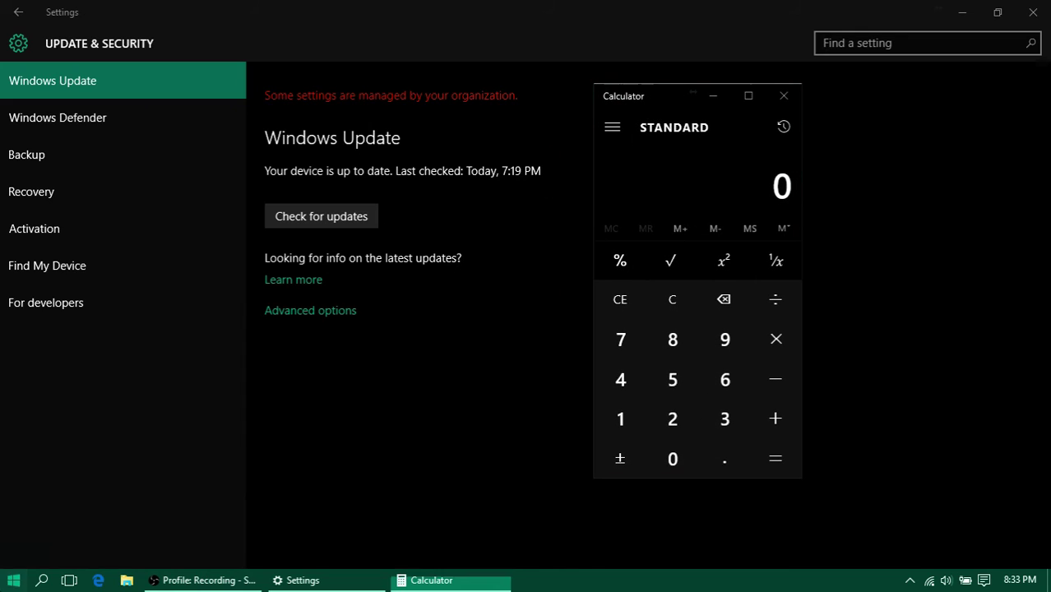
key(super)
click(304, 150)
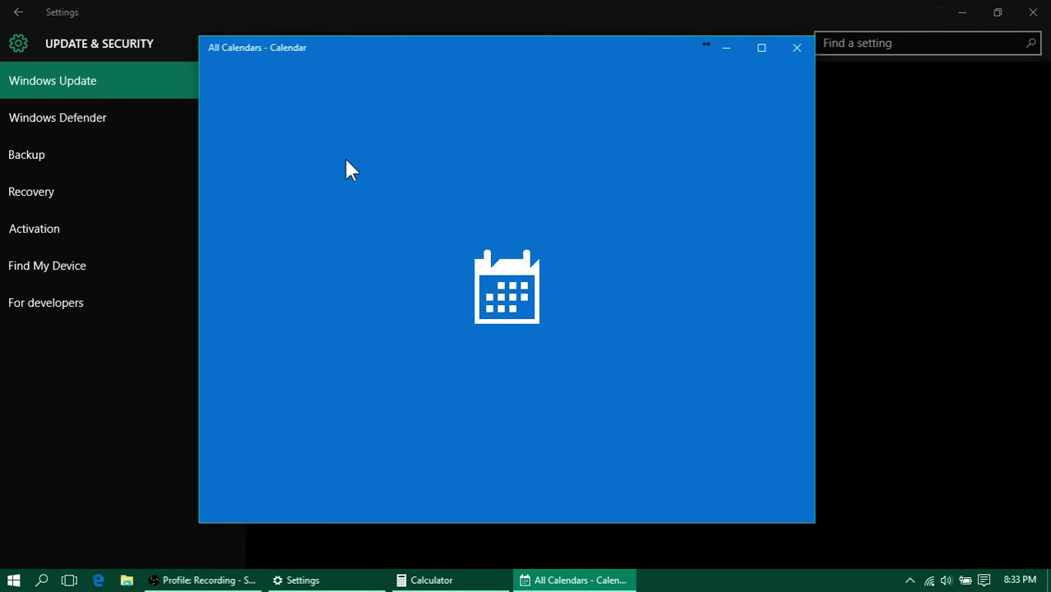
scroll(750, 173, down, 5)
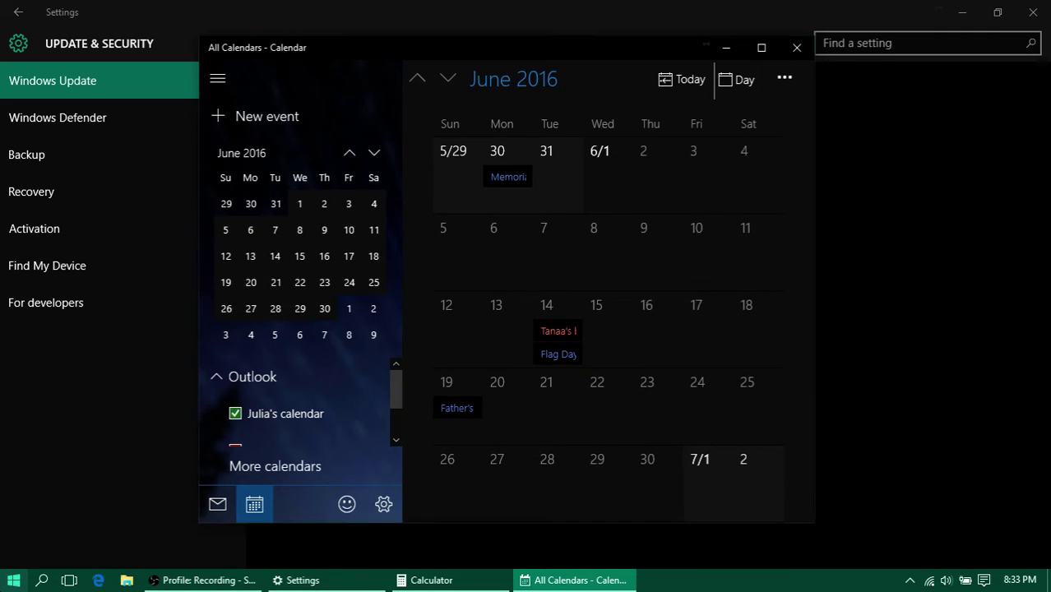
Open Twitter, scroll through your own profile, then close Twitter
key(super)
click(224, 471)
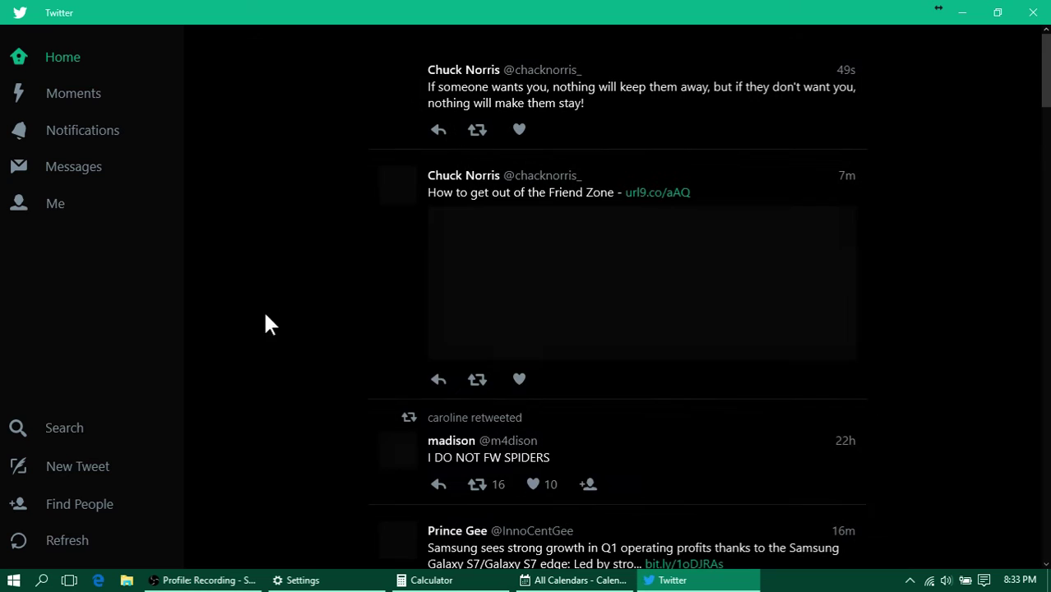
click(47, 202)
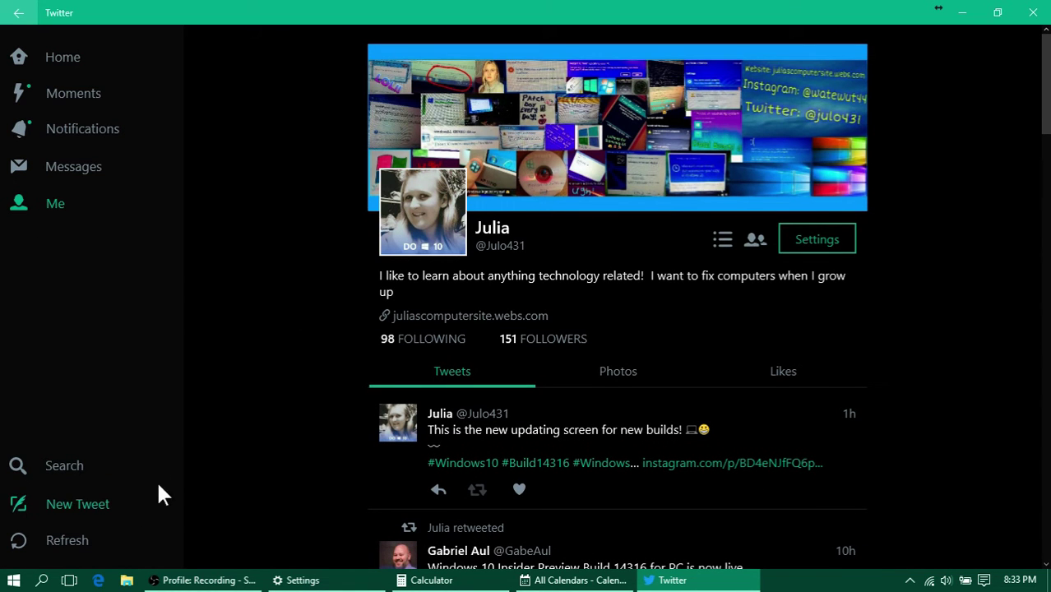
scroll(296, 359, down, 15)
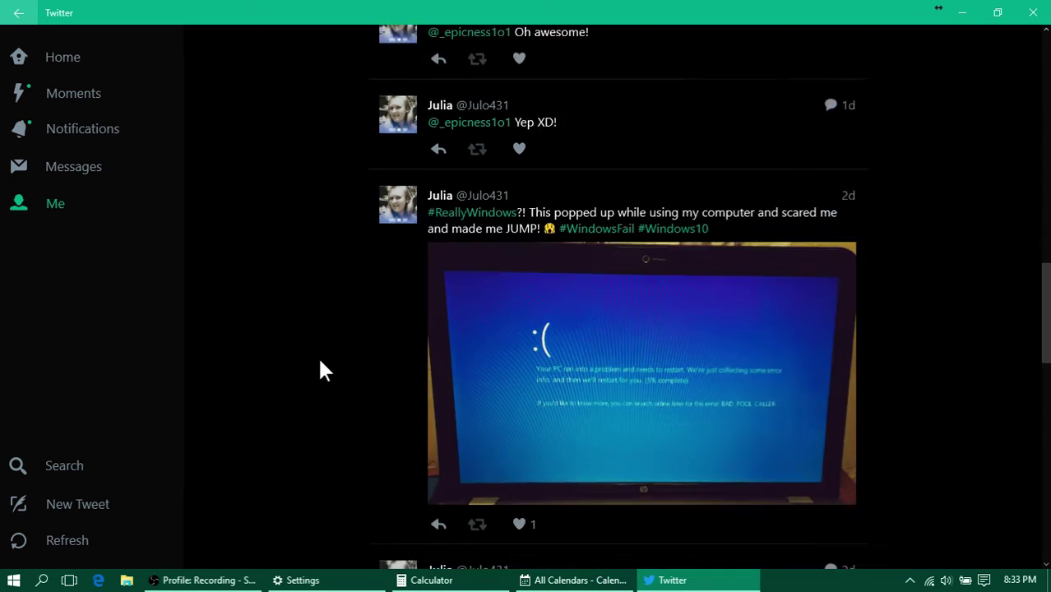
scroll(322, 370, down, 10)
scroll(362, 395, up, 20)
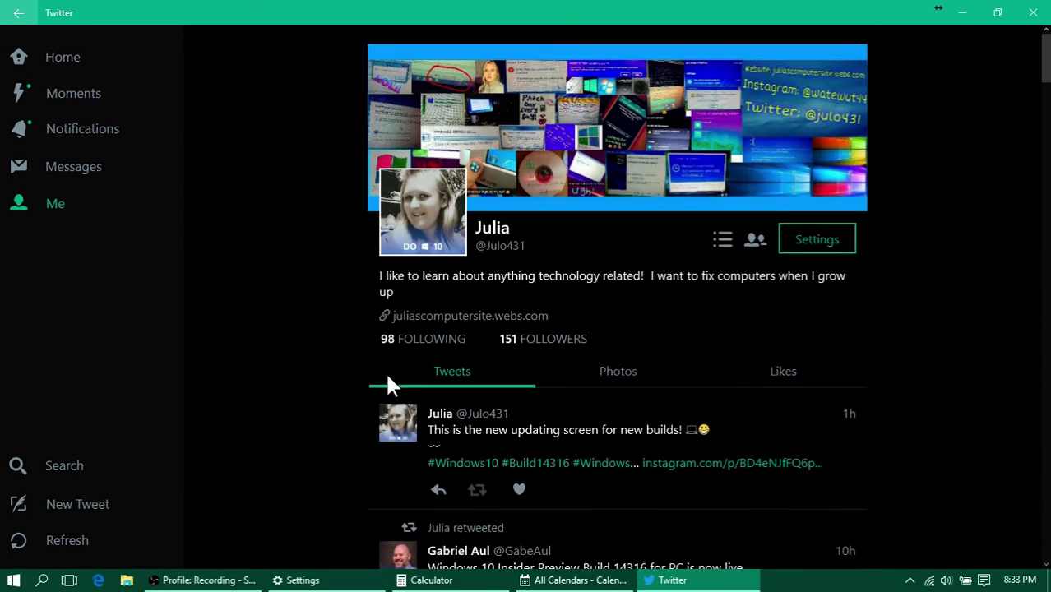
click(1034, 12)
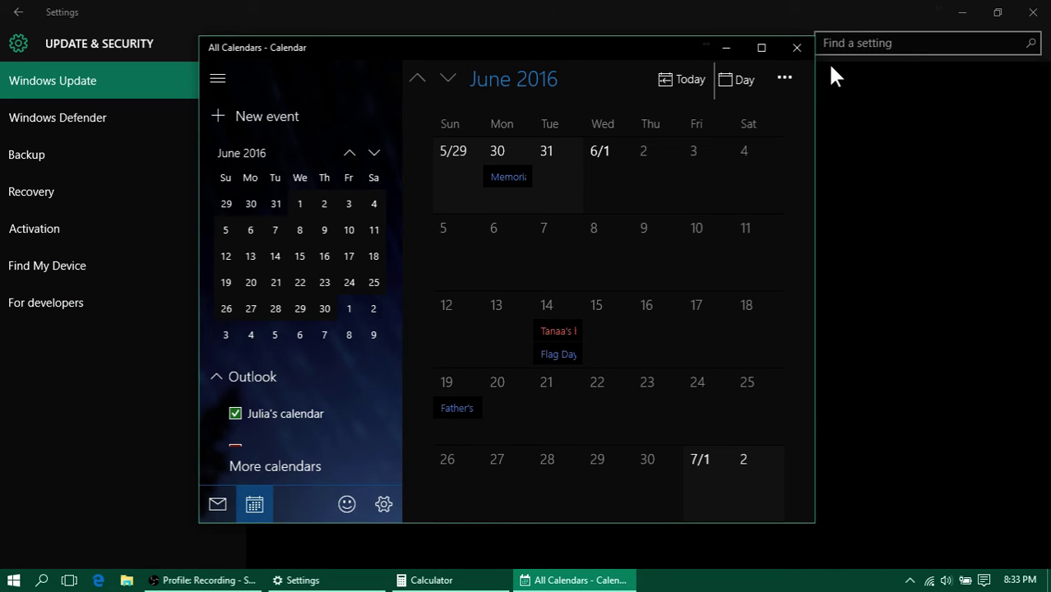
click(13, 580)
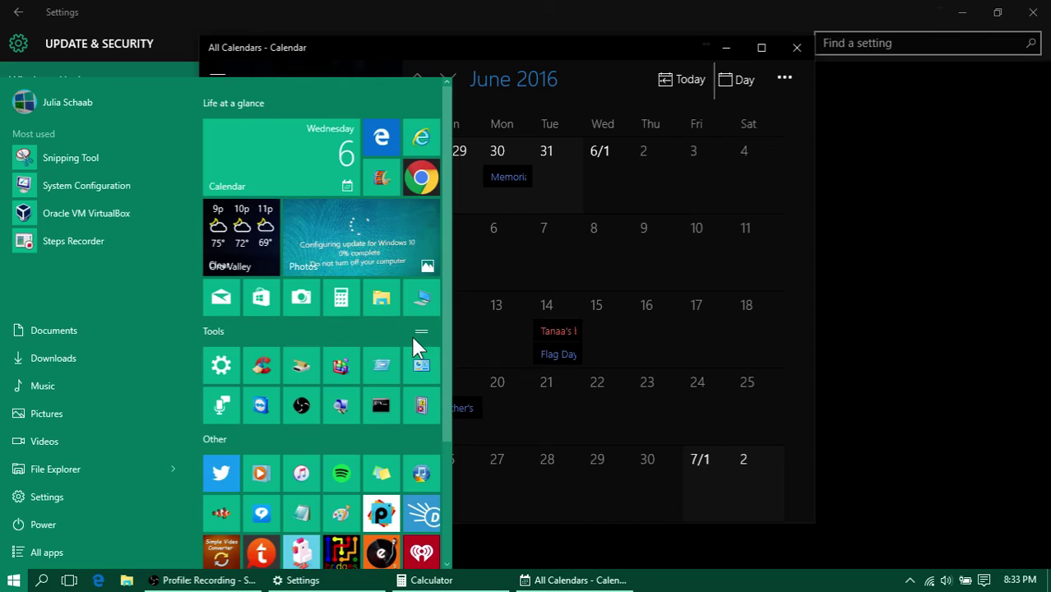
Open All Control Panel Items and scroll through the list
click(424, 363)
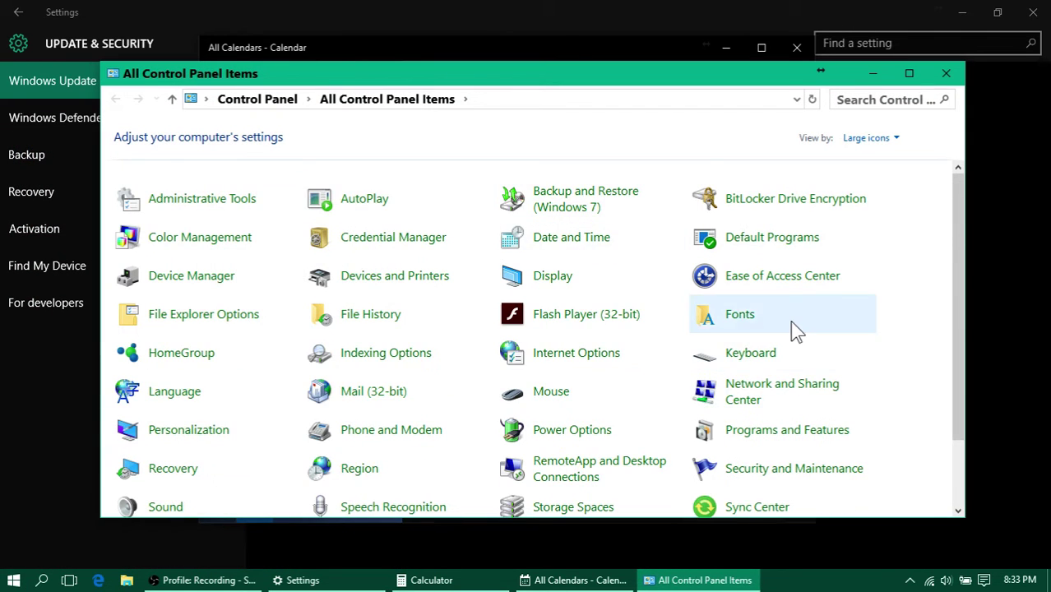
scroll(792, 331, down, 2)
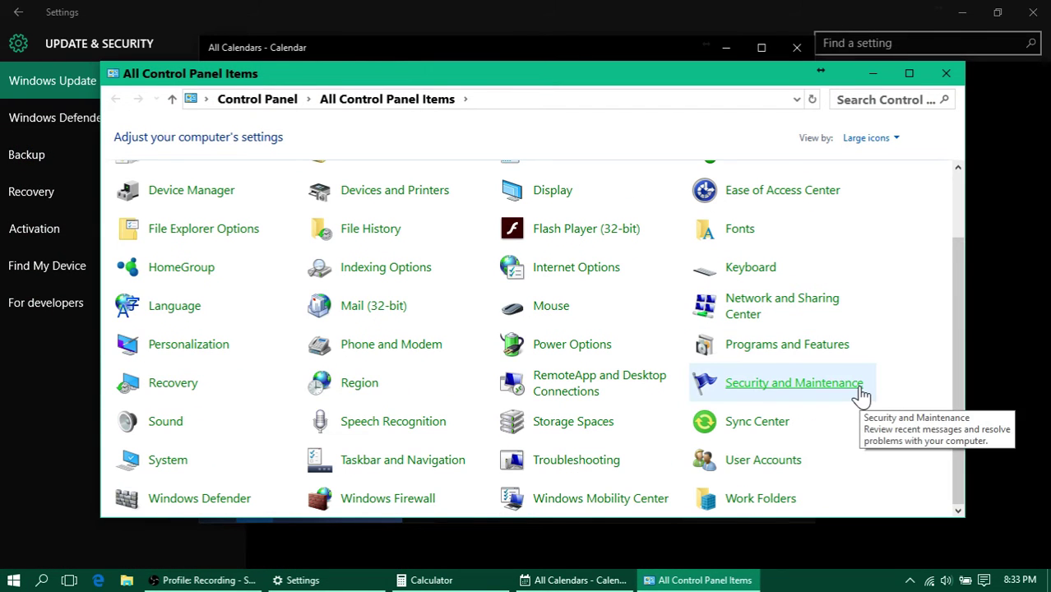
scroll(861, 391, up, 2)
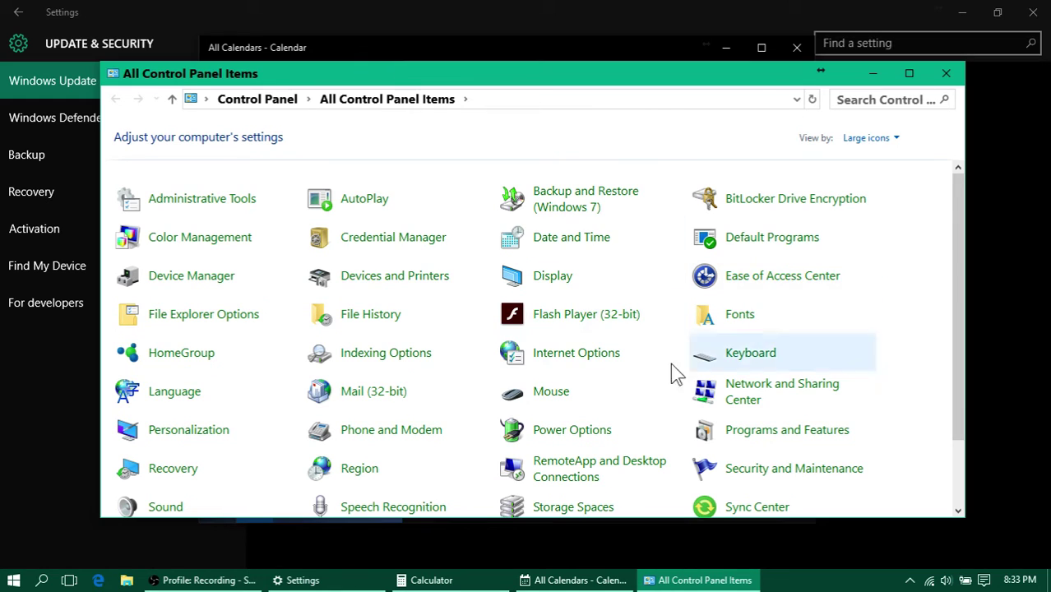
Close Control Panel, Calendar, Calculator and the Settings window
click(946, 74)
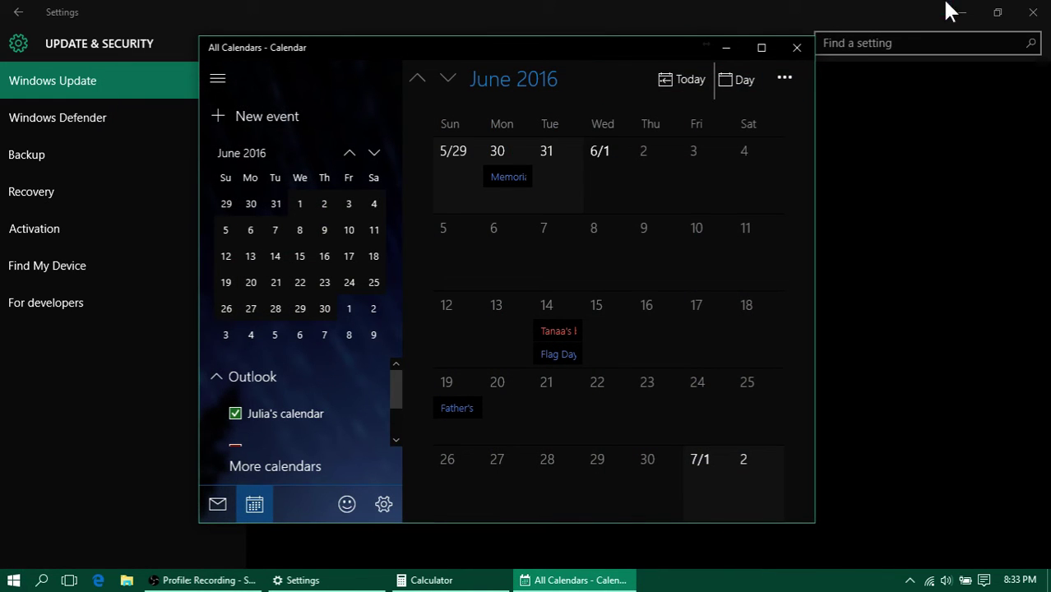
click(797, 49)
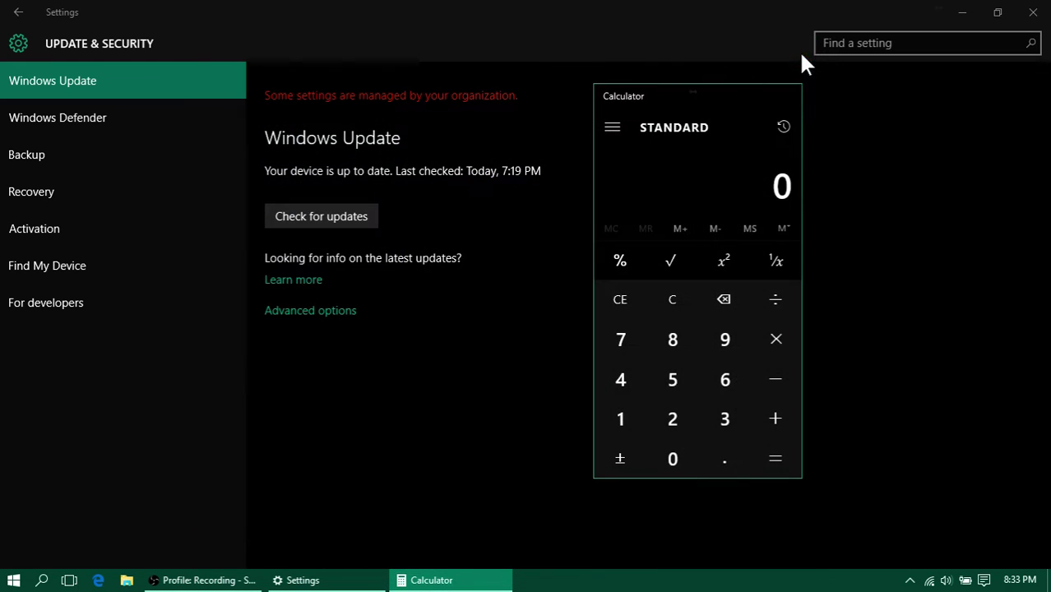
click(784, 97)
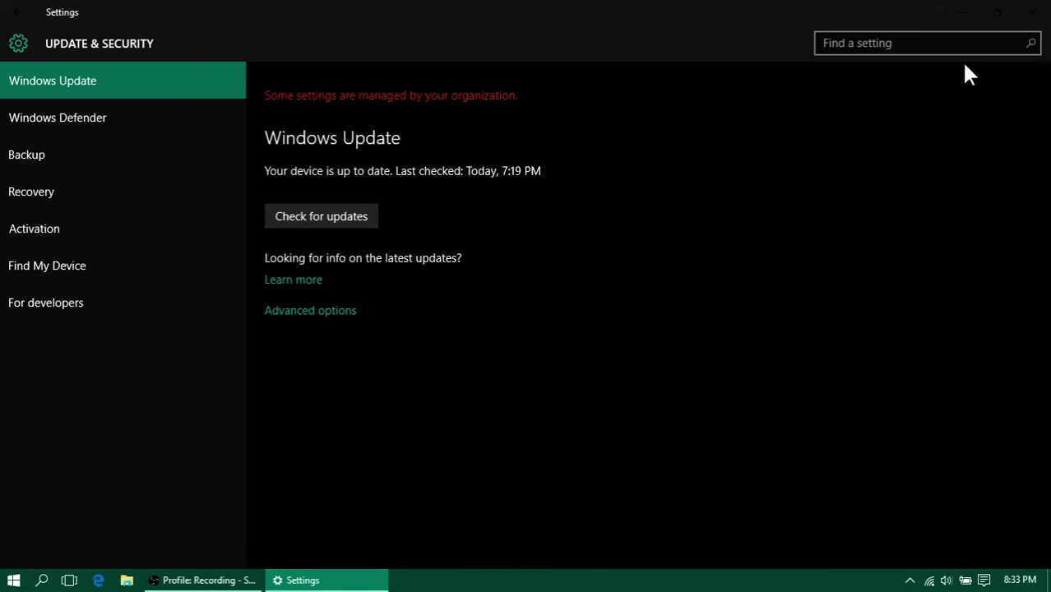
click(1033, 17)
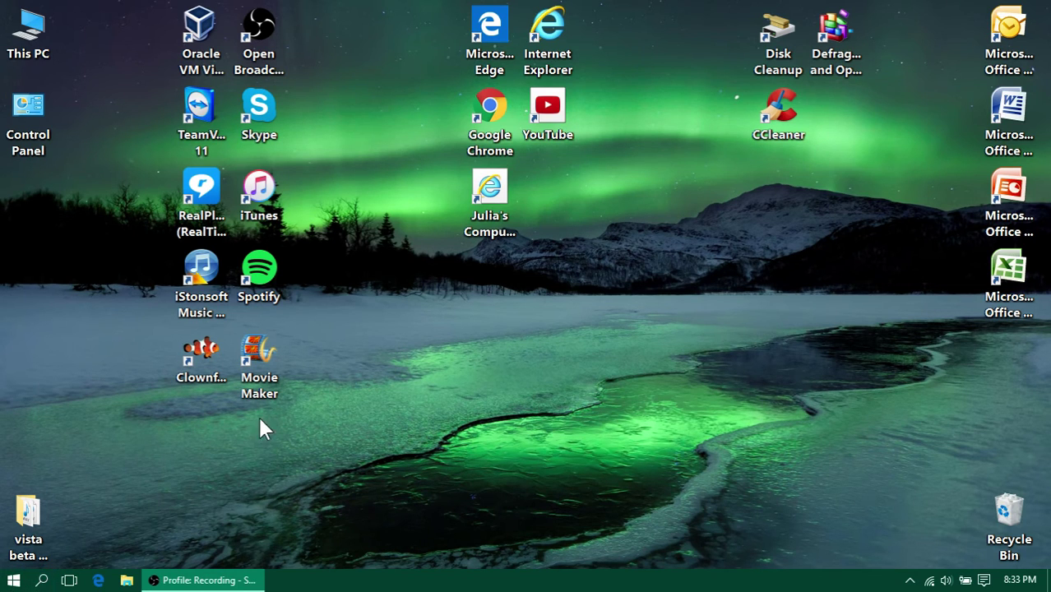
Launch Microsoft Edge and set its Choose a theme option to Dark
click(99, 578)
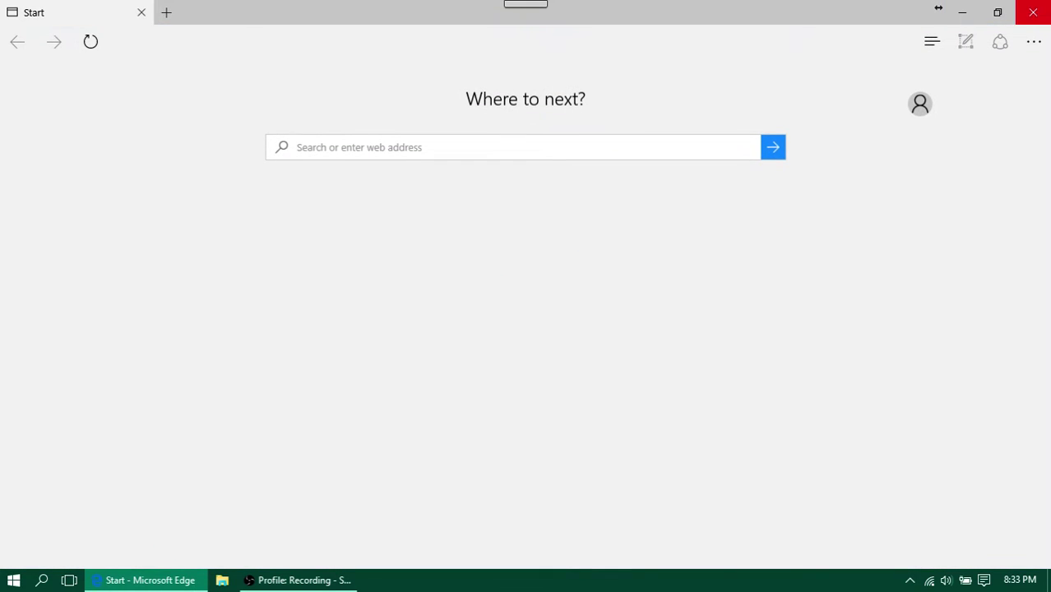
click(1034, 42)
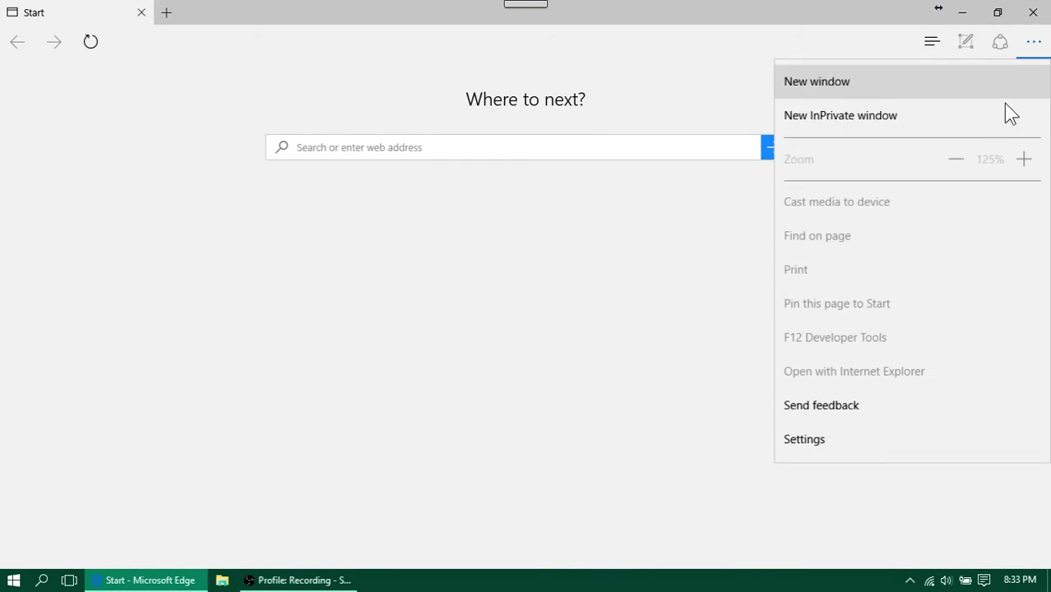
click(857, 457)
click(880, 139)
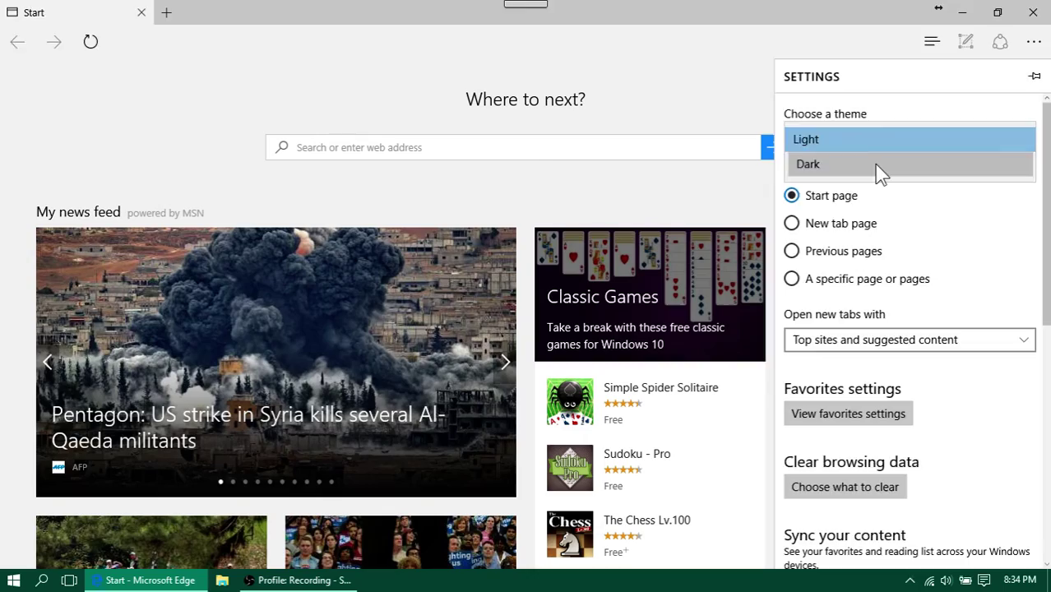
click(881, 169)
click(1034, 42)
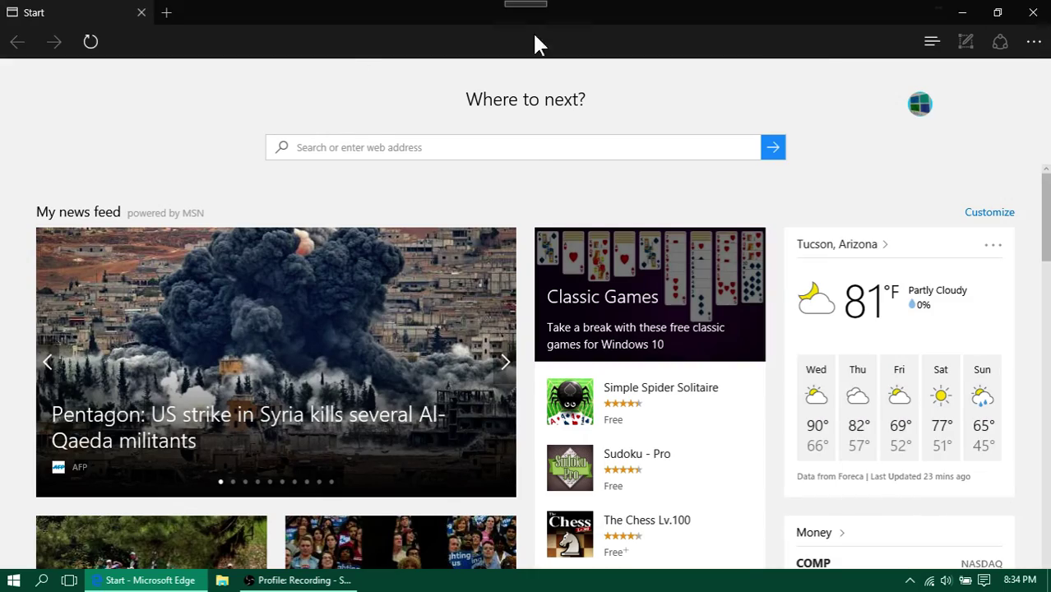
scroll(720, 312, down, 10)
scroll(733, 382, up, 4)
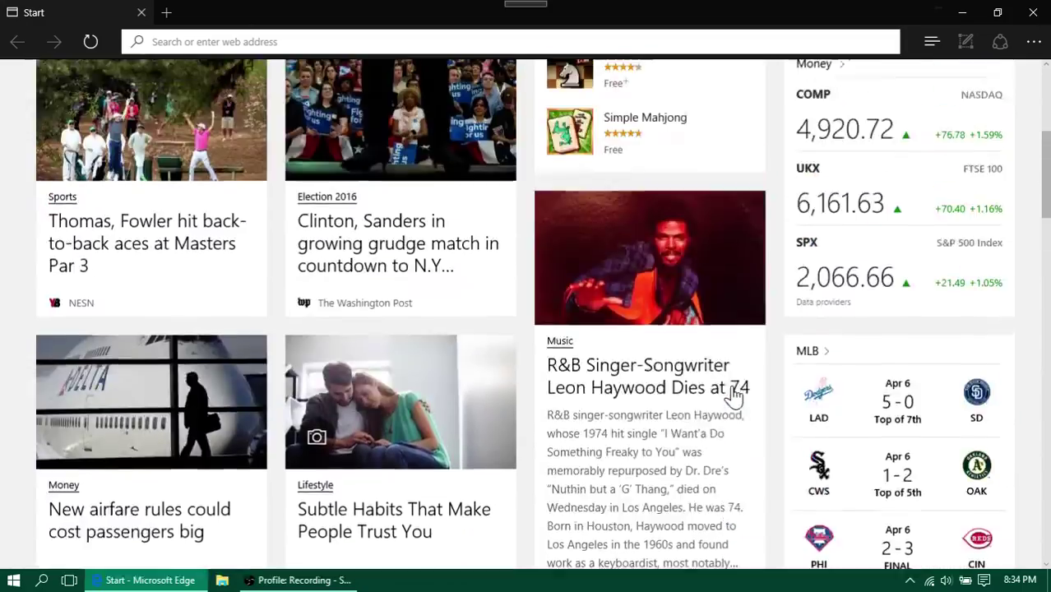
scroll(735, 397, up, 8)
click(1033, 12)
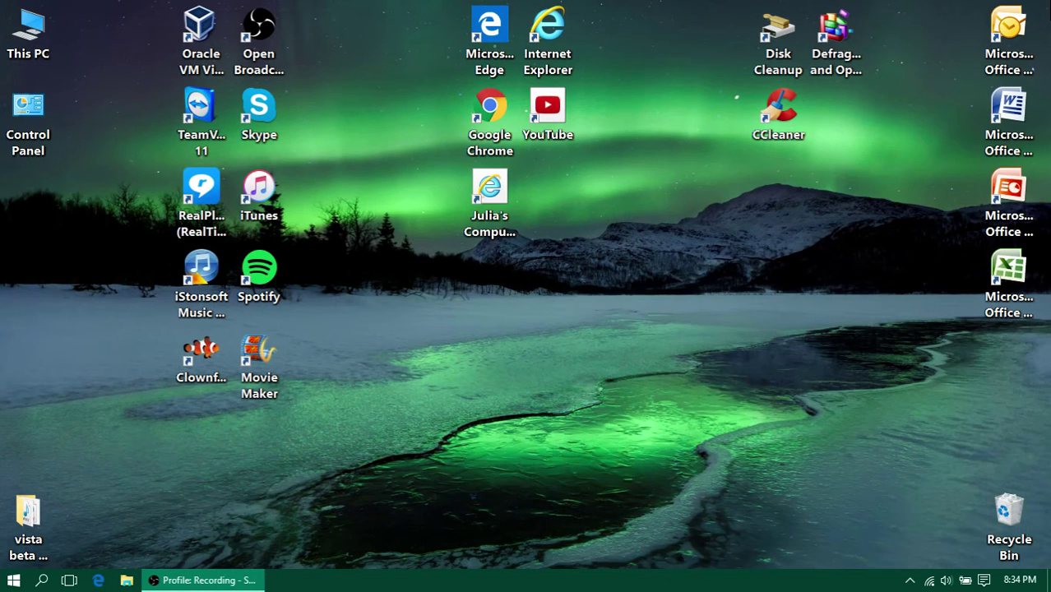